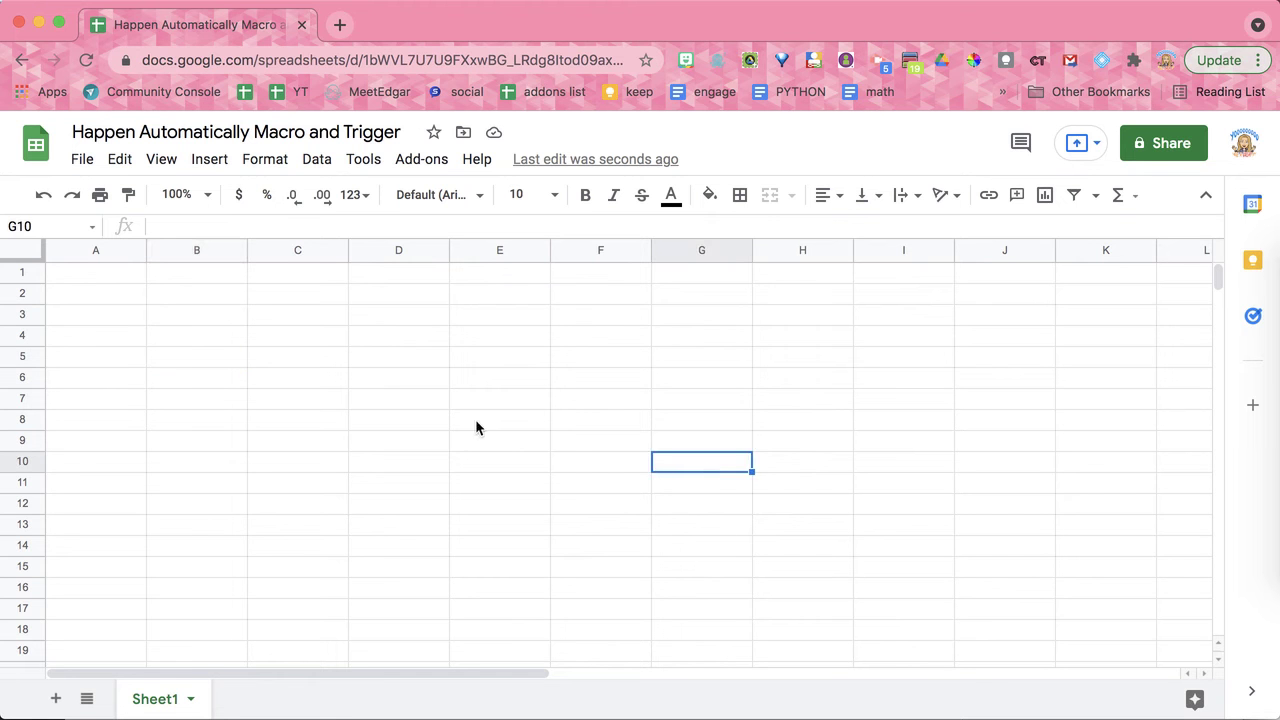
Enter the formula =today() in cell A1
click(271, 376)
click(90, 276)
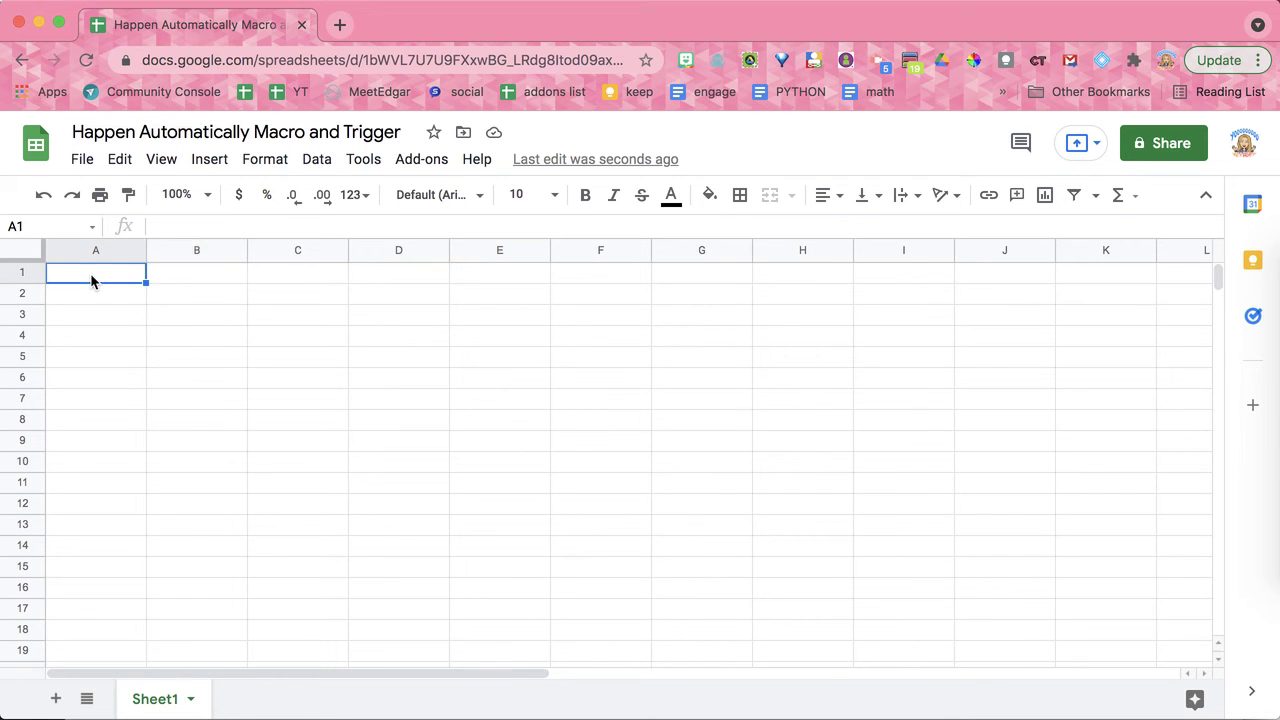
text(=today)
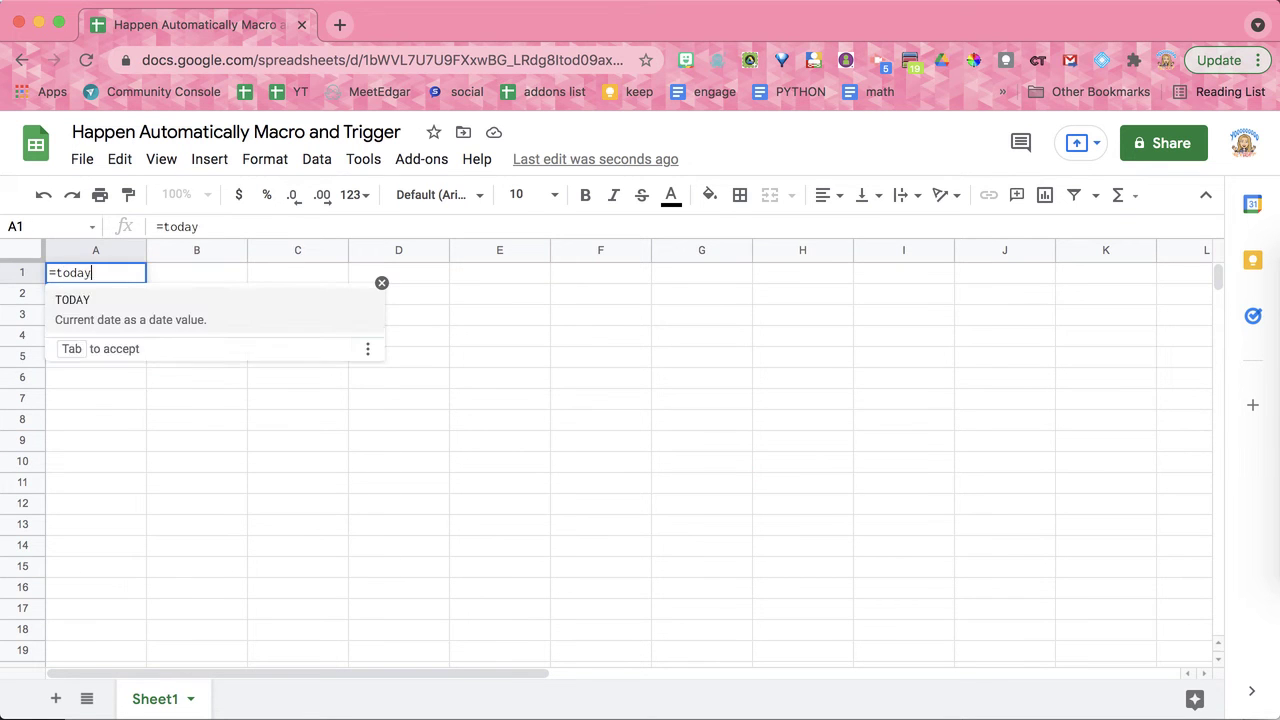
text(())
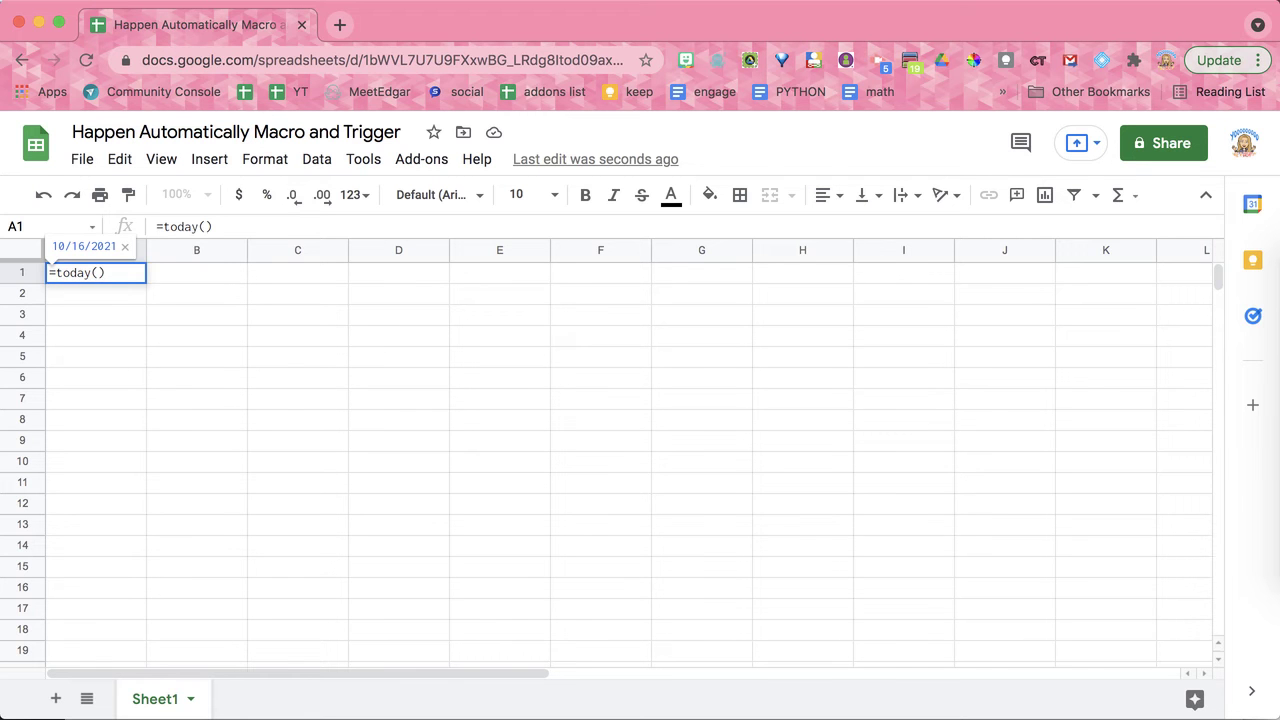
key(Return)
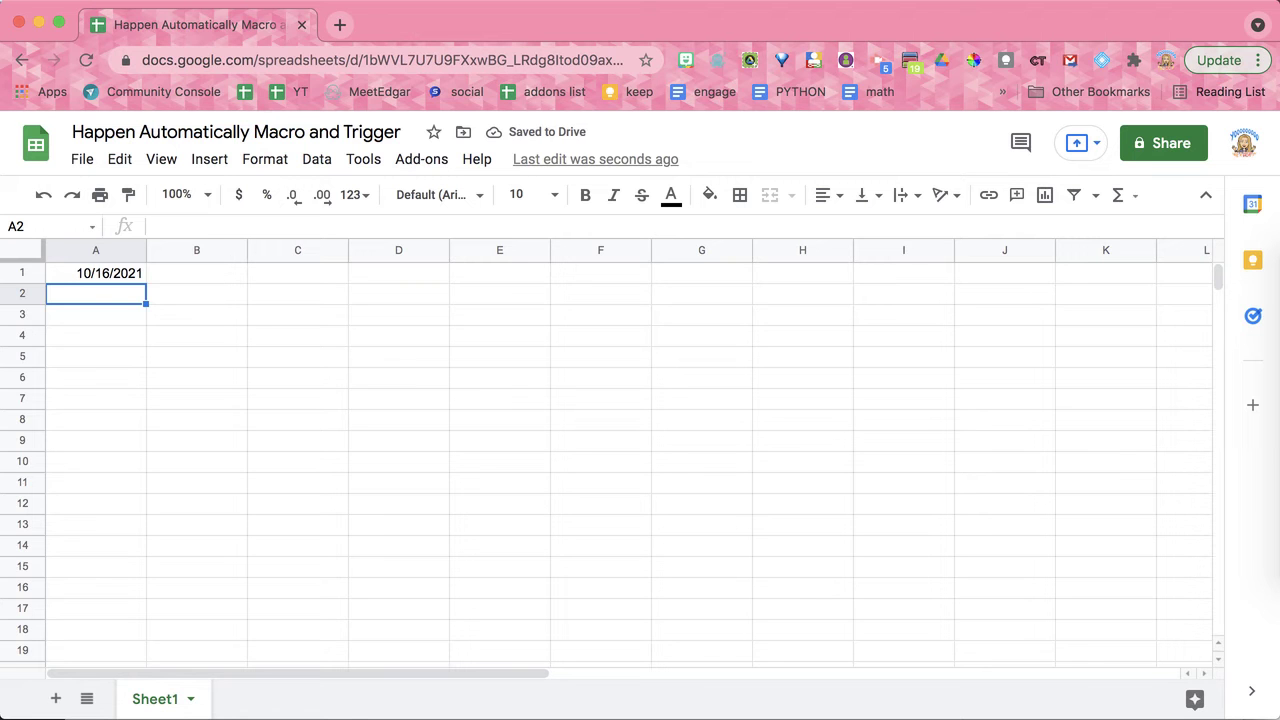
Check the formula in cell A1, then copy the cell and paste it over itself as values only
double_click(64, 273)
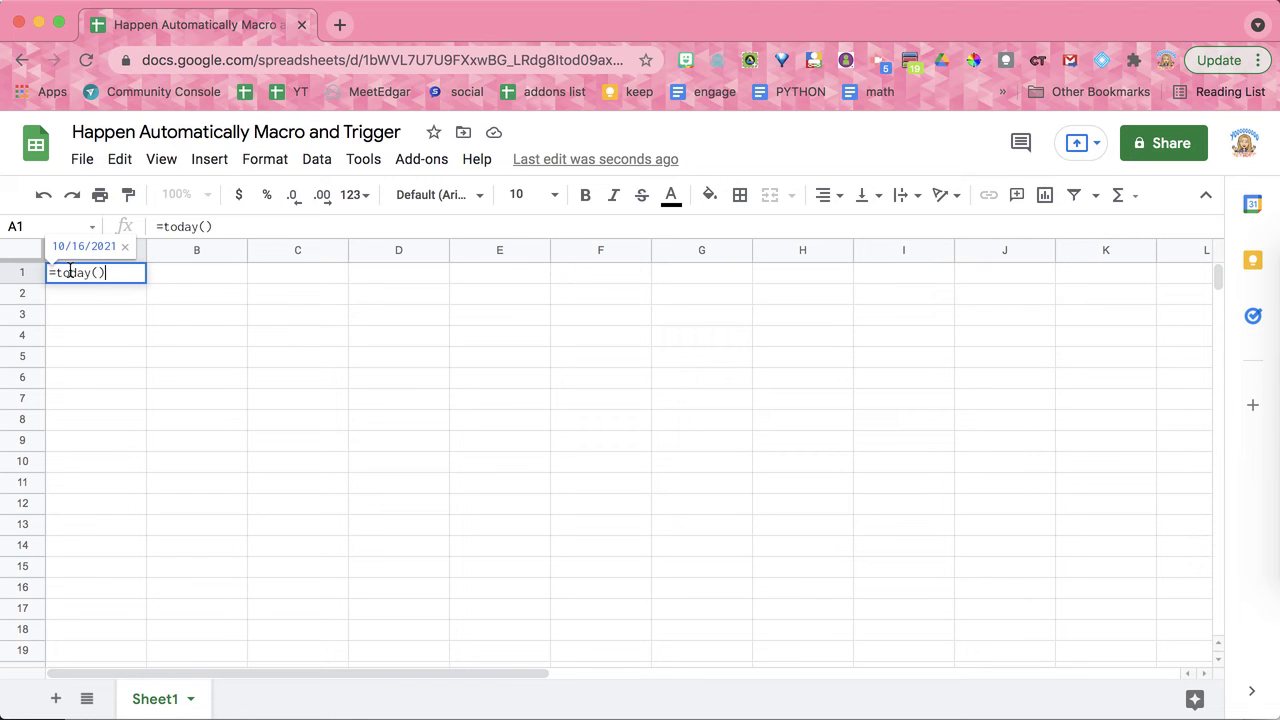
click(196, 380)
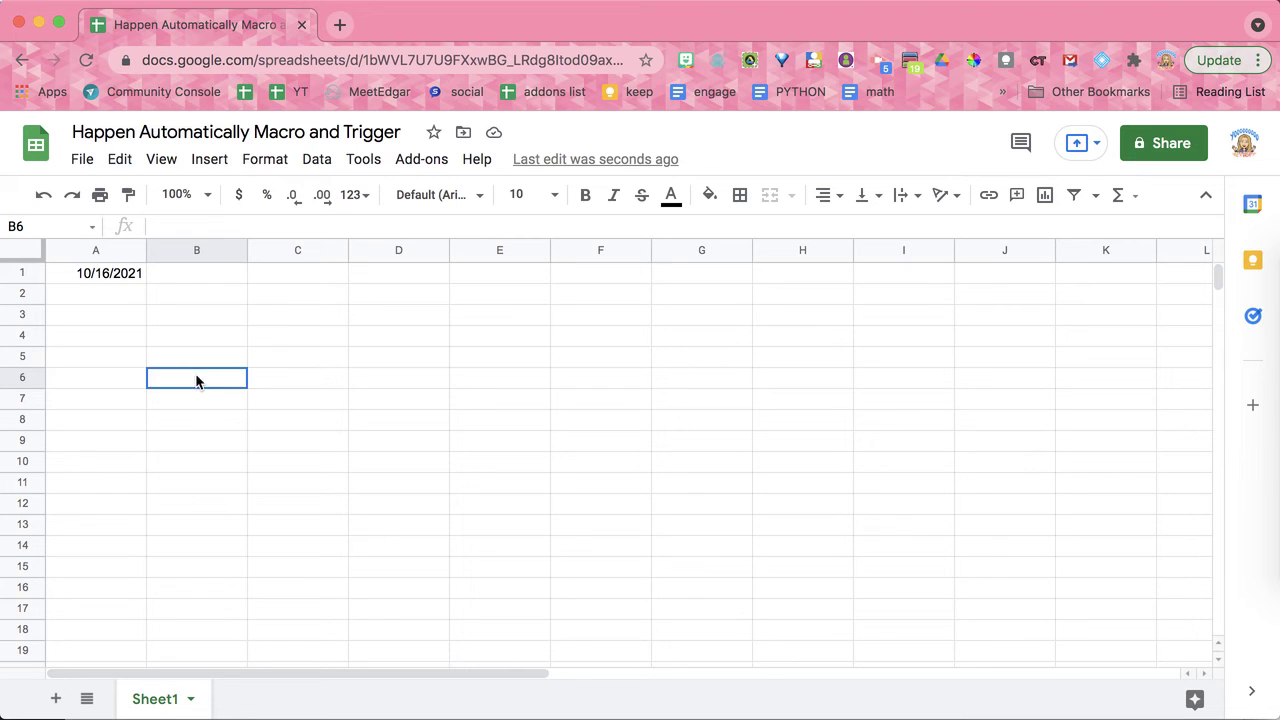
click(115, 280)
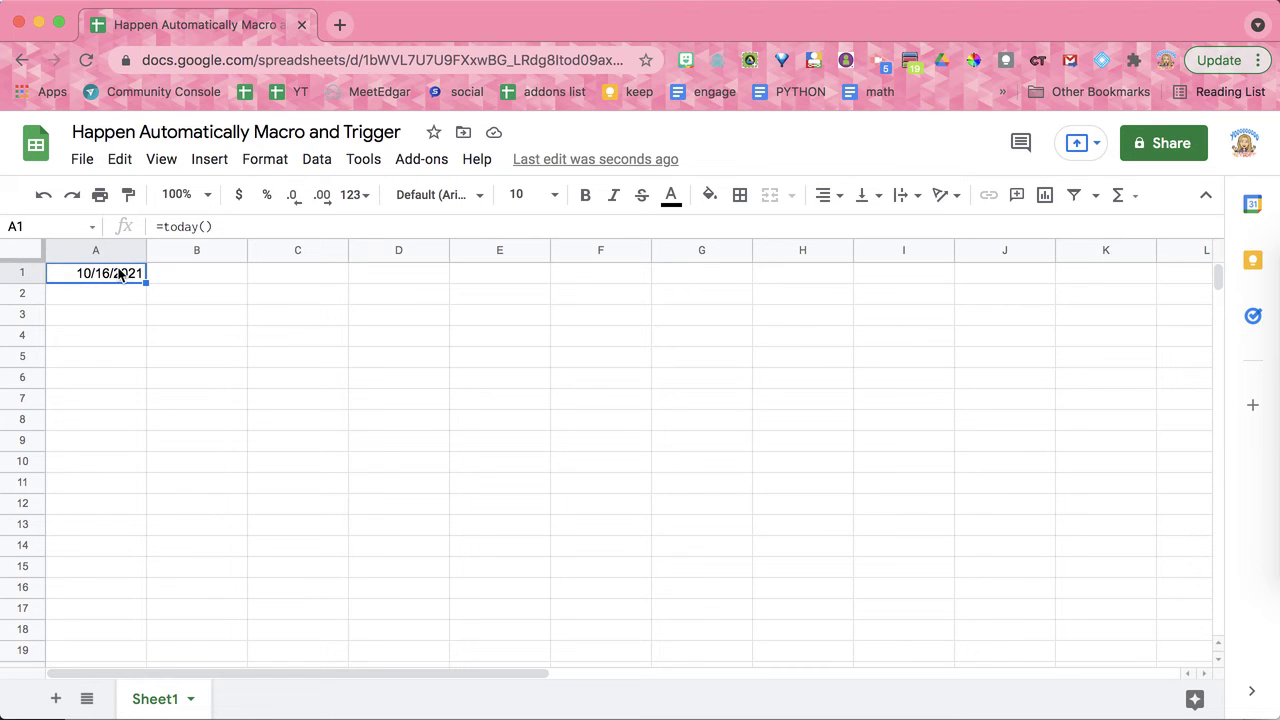
key(super+c)
key(super+shift+v)
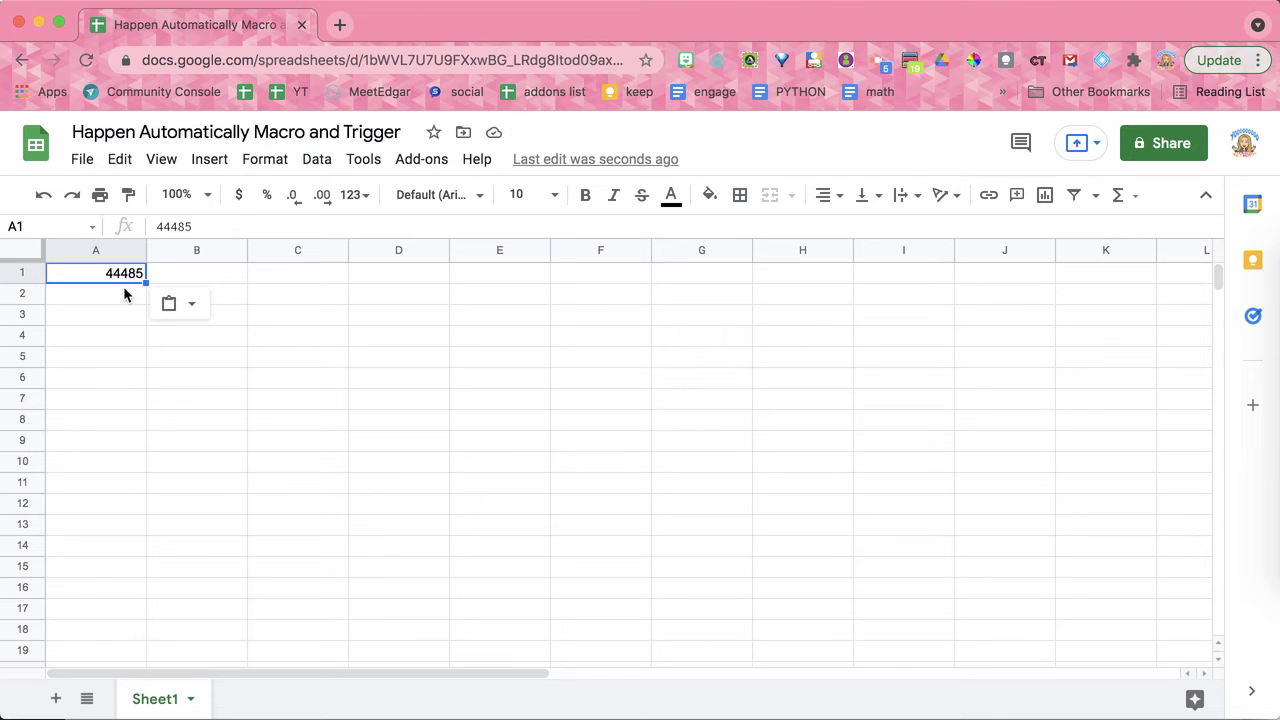
Apply the Date number format to cell A1
click(263, 162)
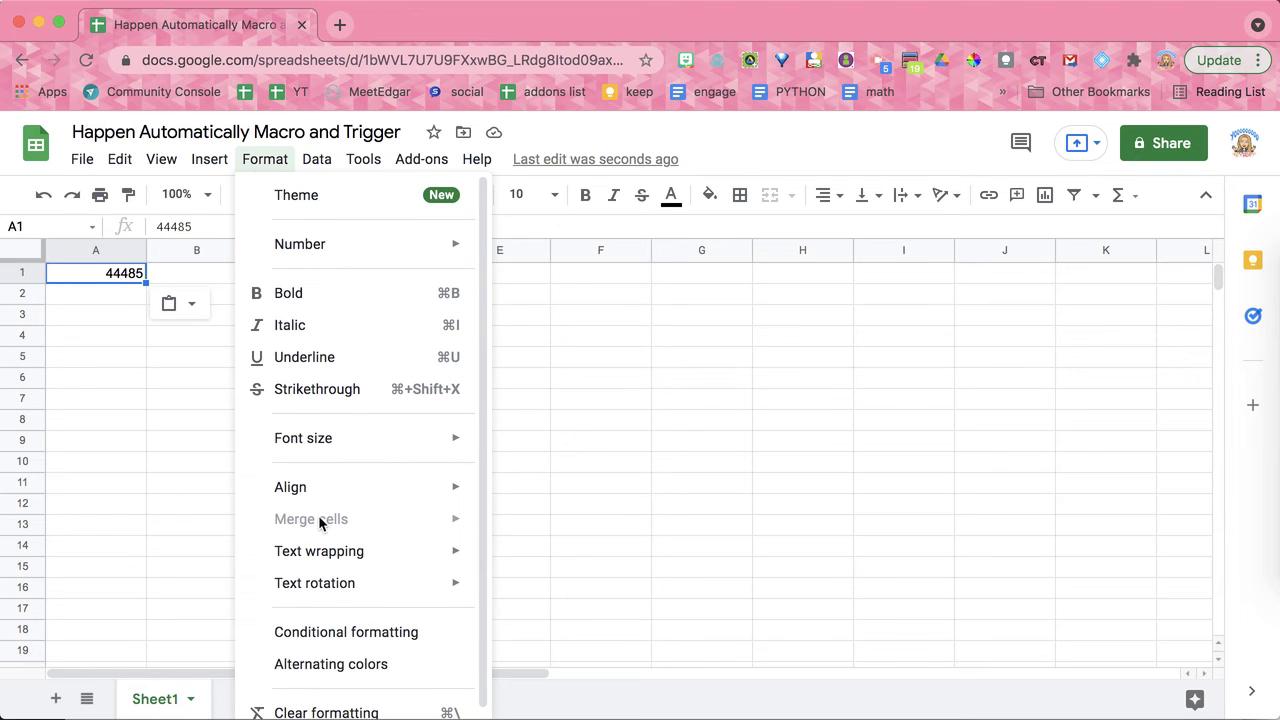
scroll(318, 515, down, 1)
scroll(318, 520, up, 1)
mouse_move(380, 249)
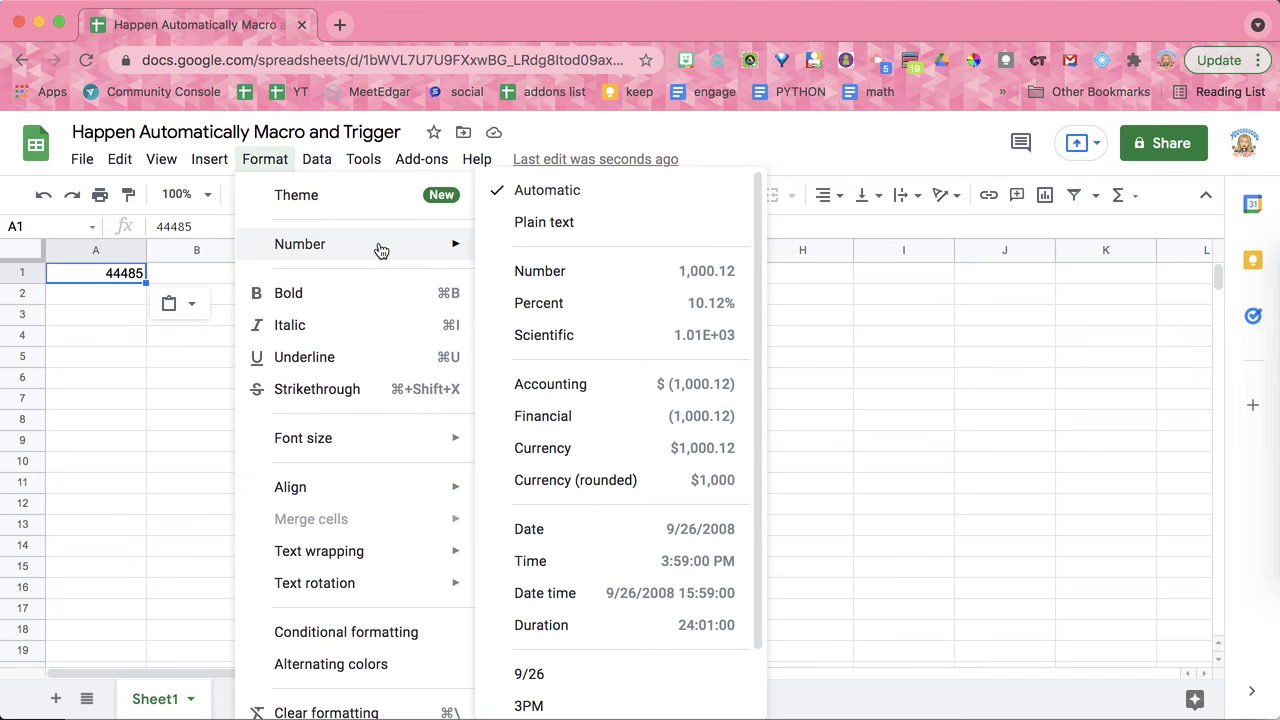
click(596, 537)
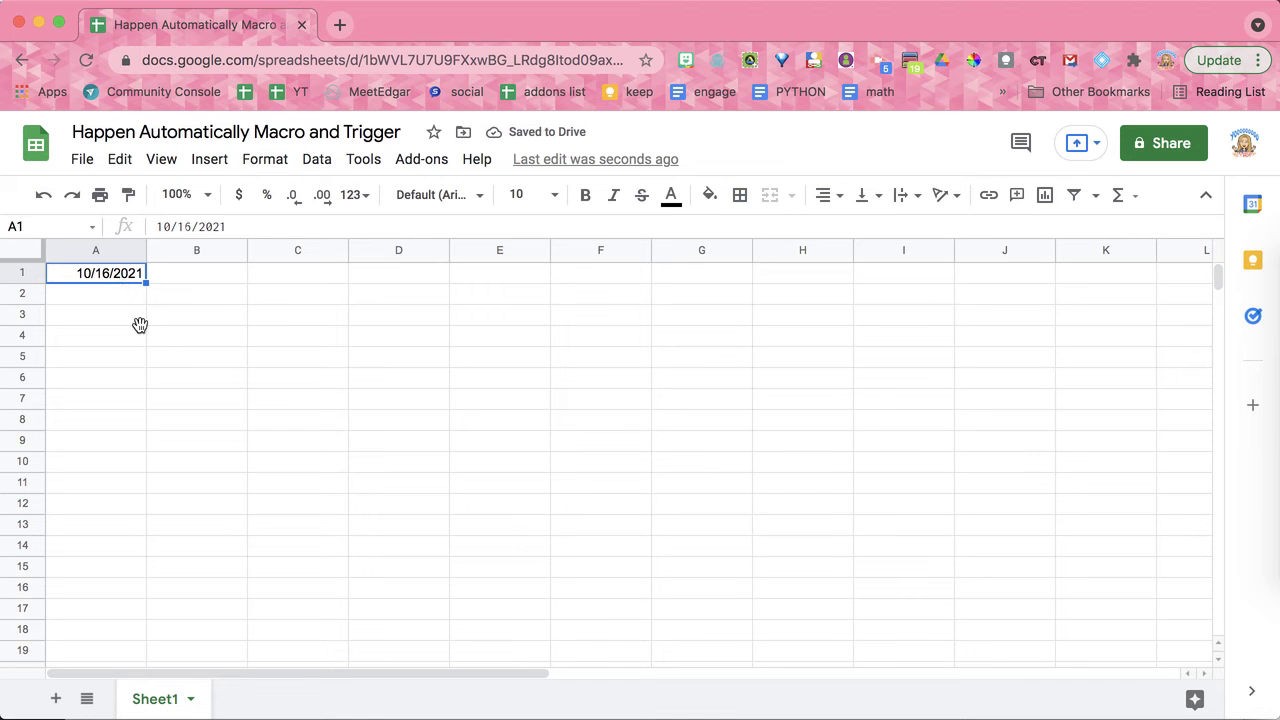
click(167, 355)
click(95, 280)
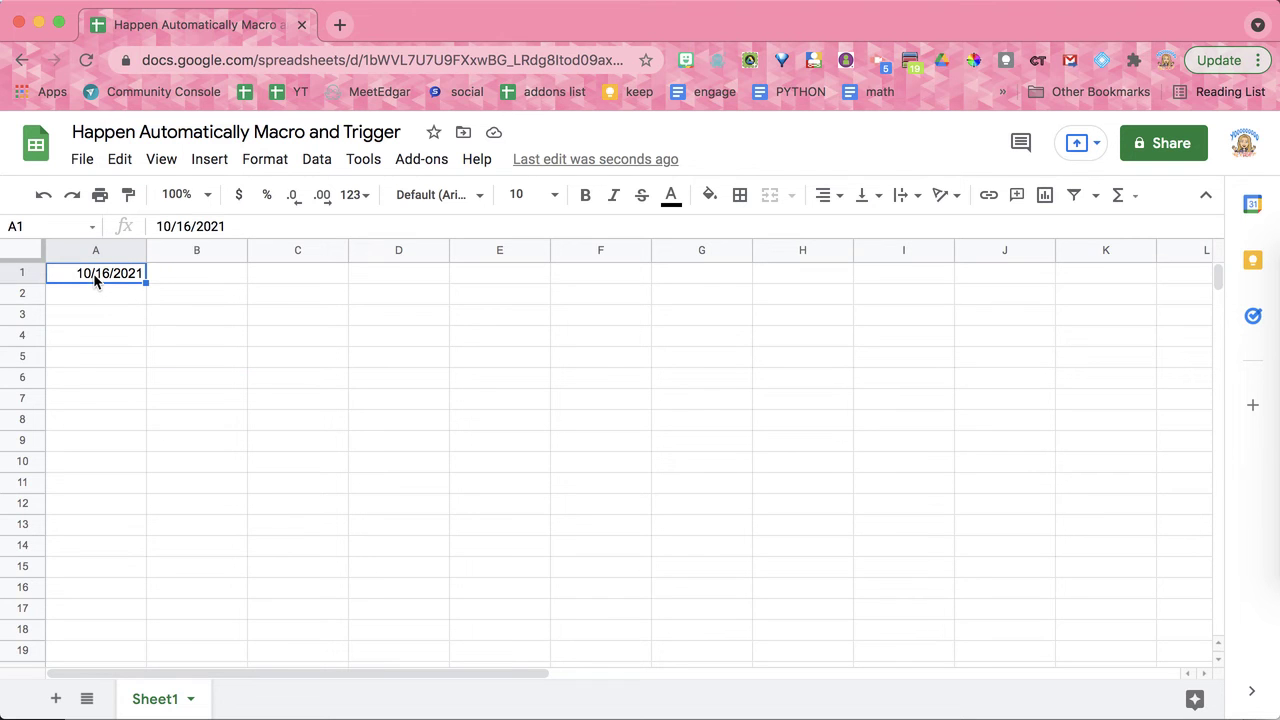
Insert one row above row 1 and enter the formula =today() in the new cell A1
right_click(27, 277)
mouse_move(28, 282)
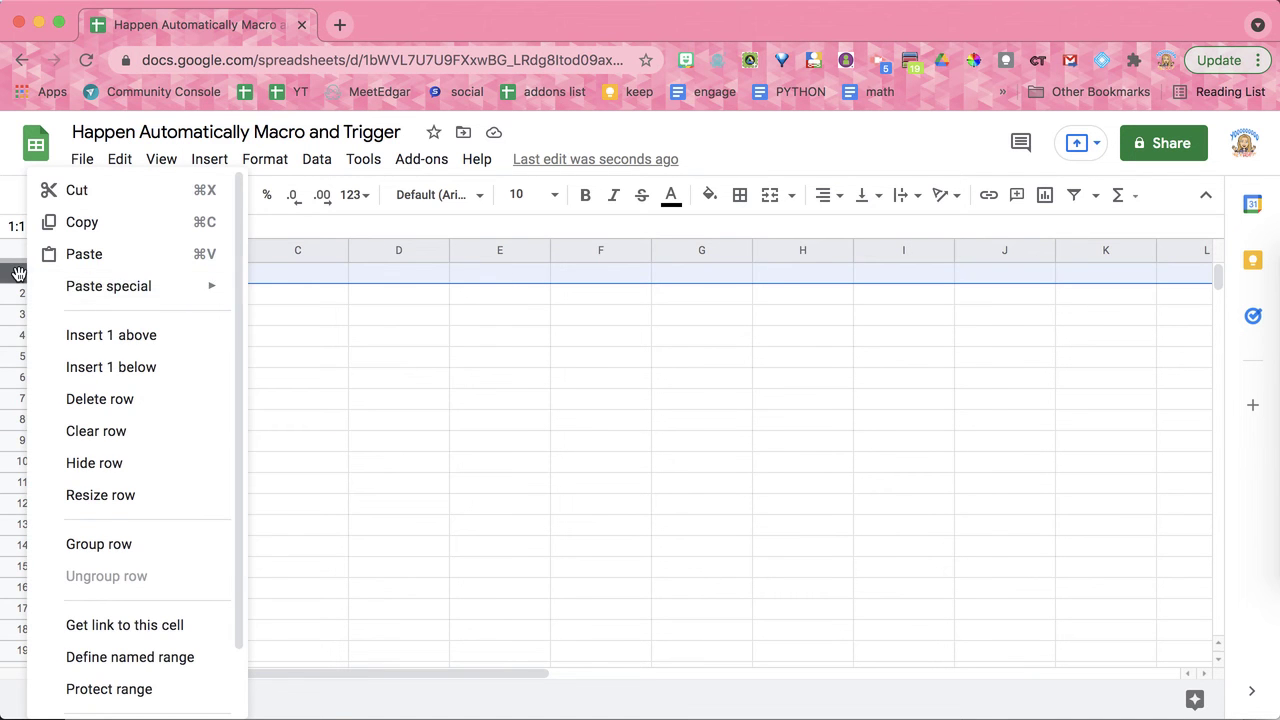
click(106, 342)
click(116, 278)
text(=today()
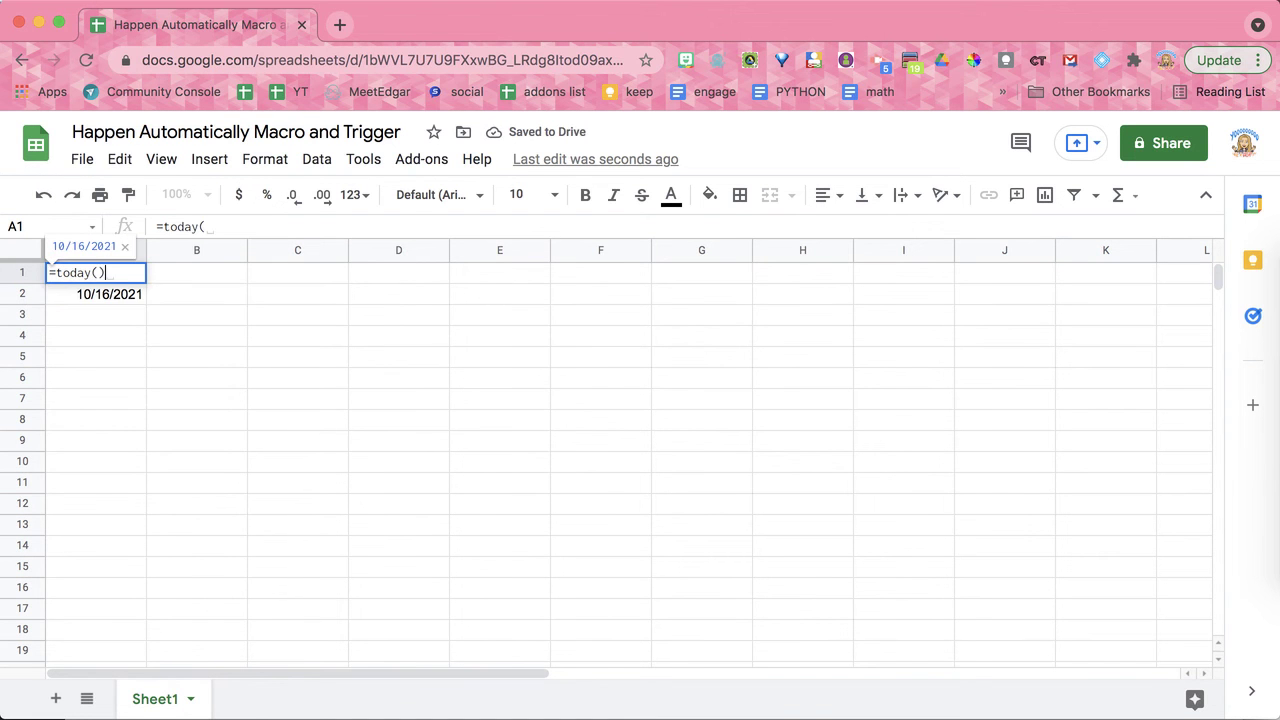
text())
key(Return)
Replace the =today() formula in A1 with its static value and apply the Date number format
click(124, 280)
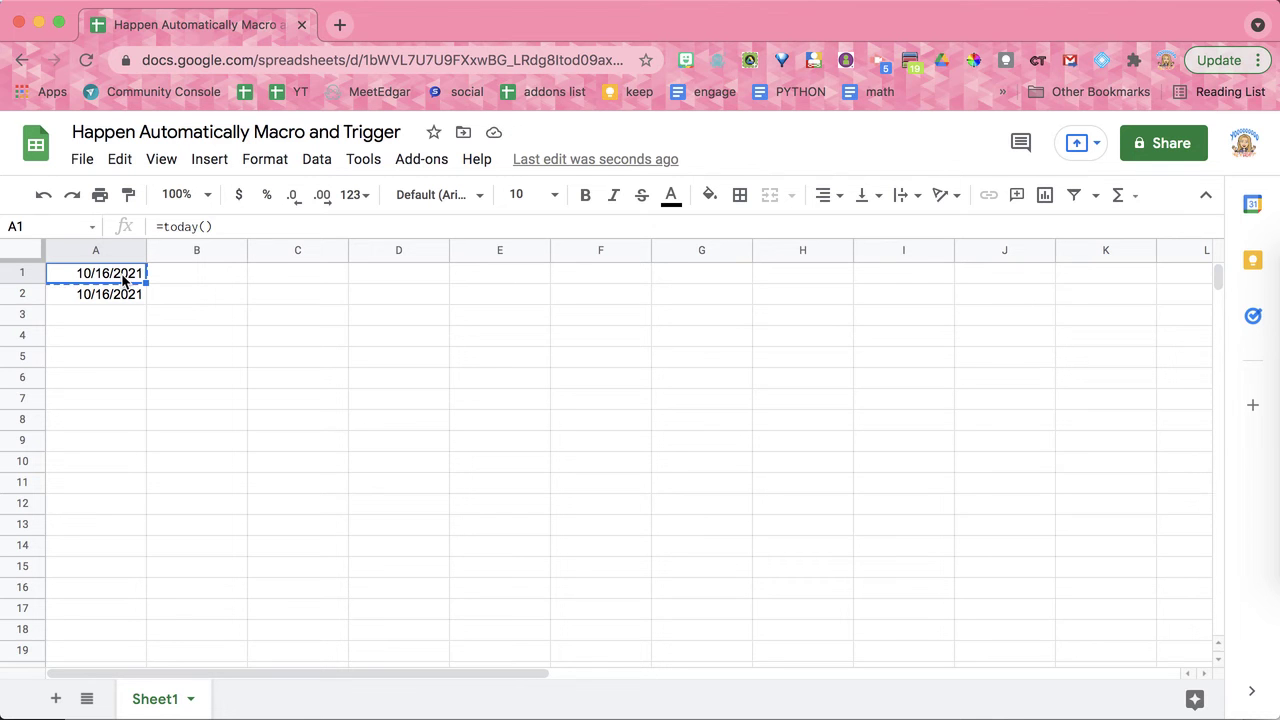
key(super+shift+v)
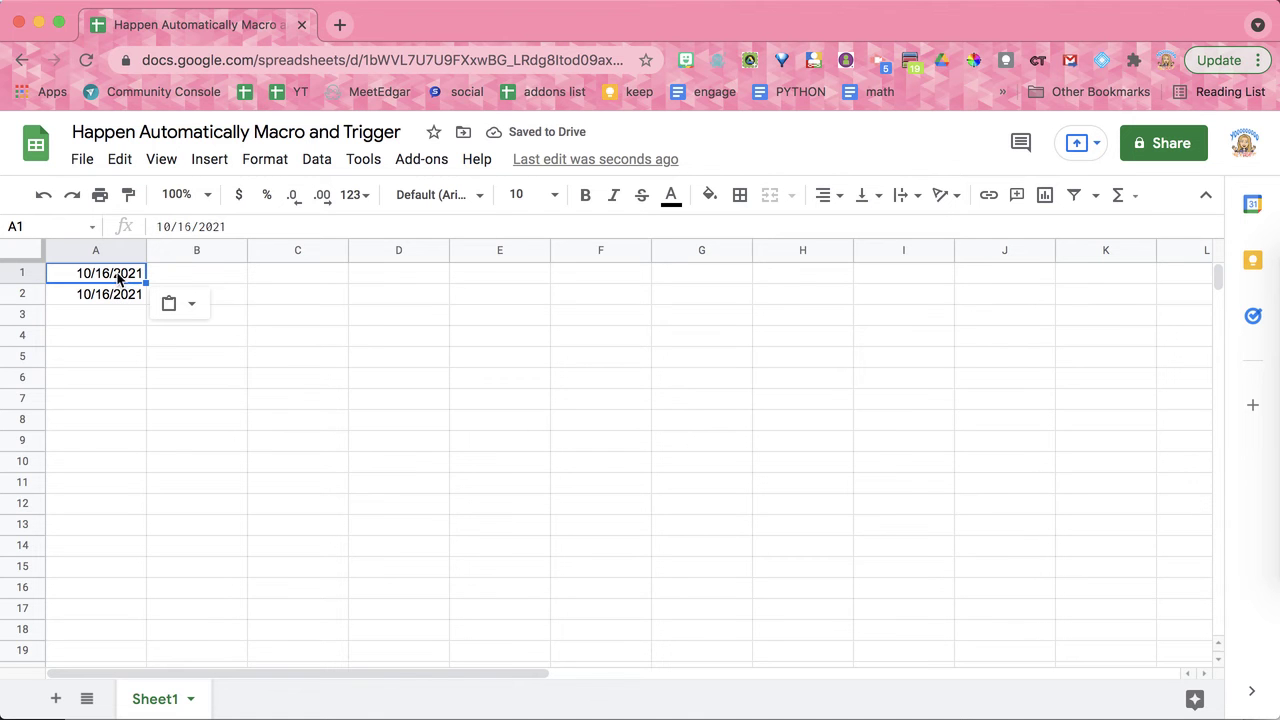
click(265, 159)
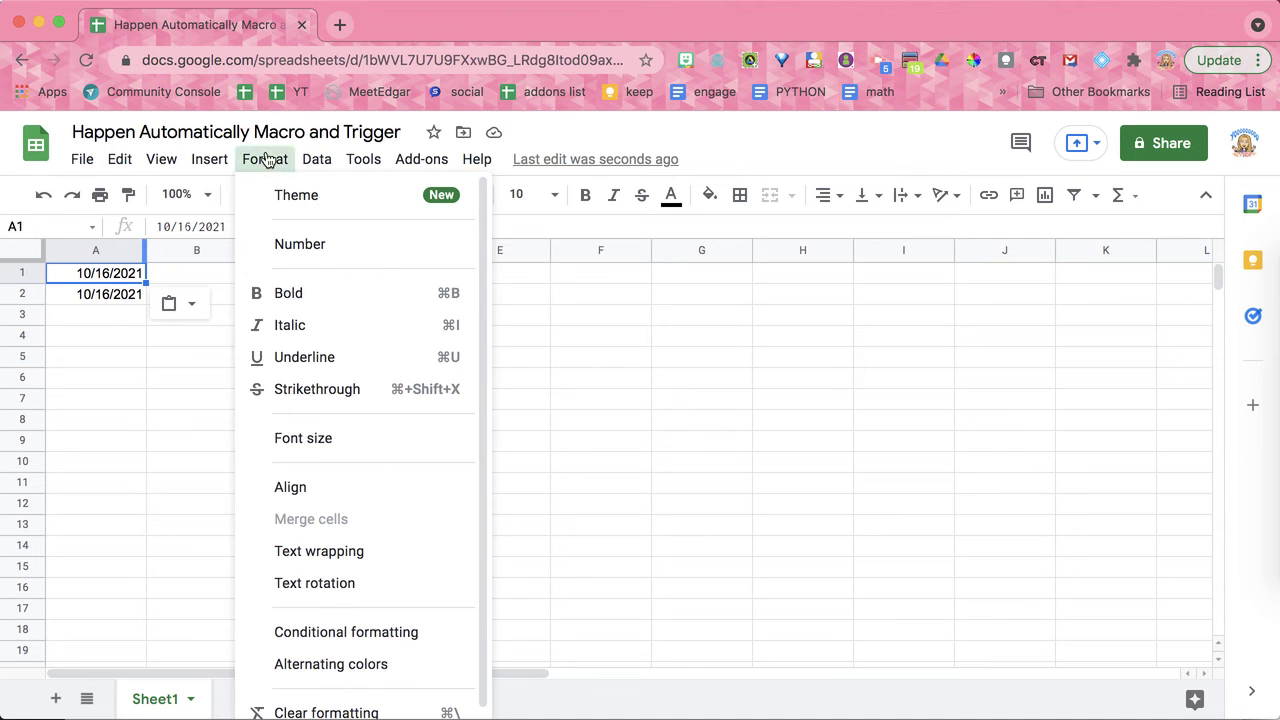
mouse_move(373, 237)
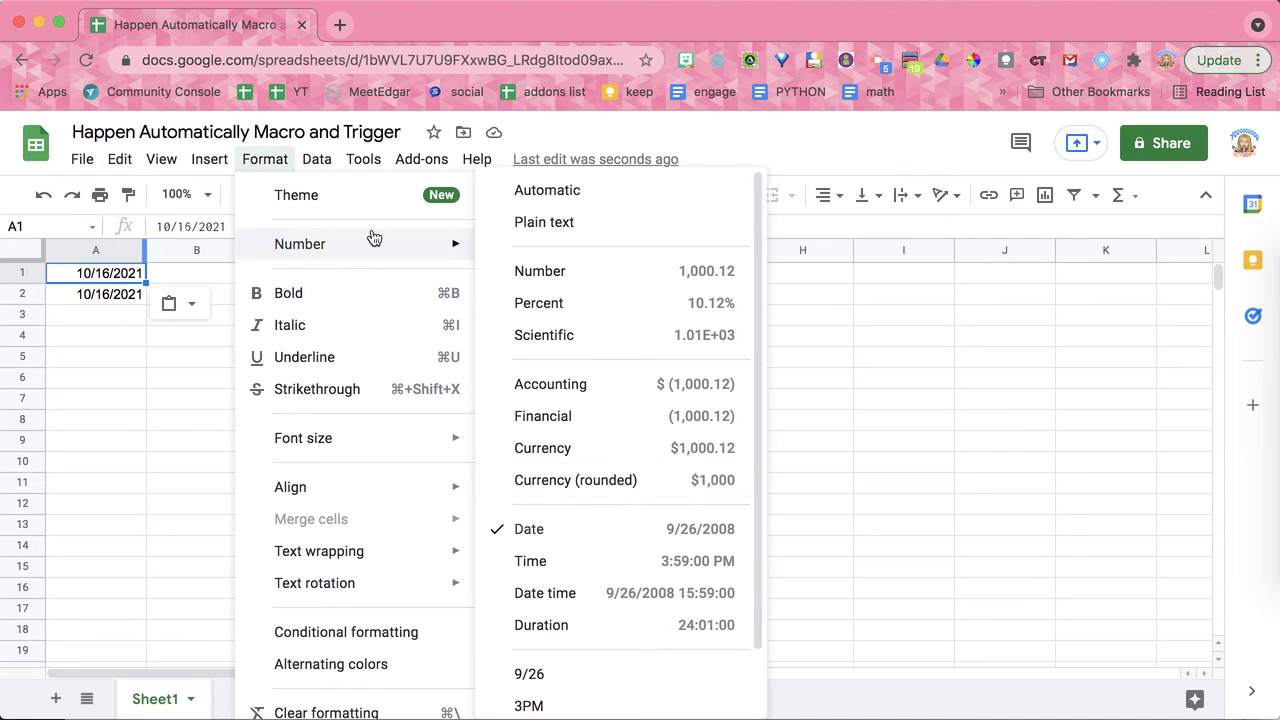
click(549, 527)
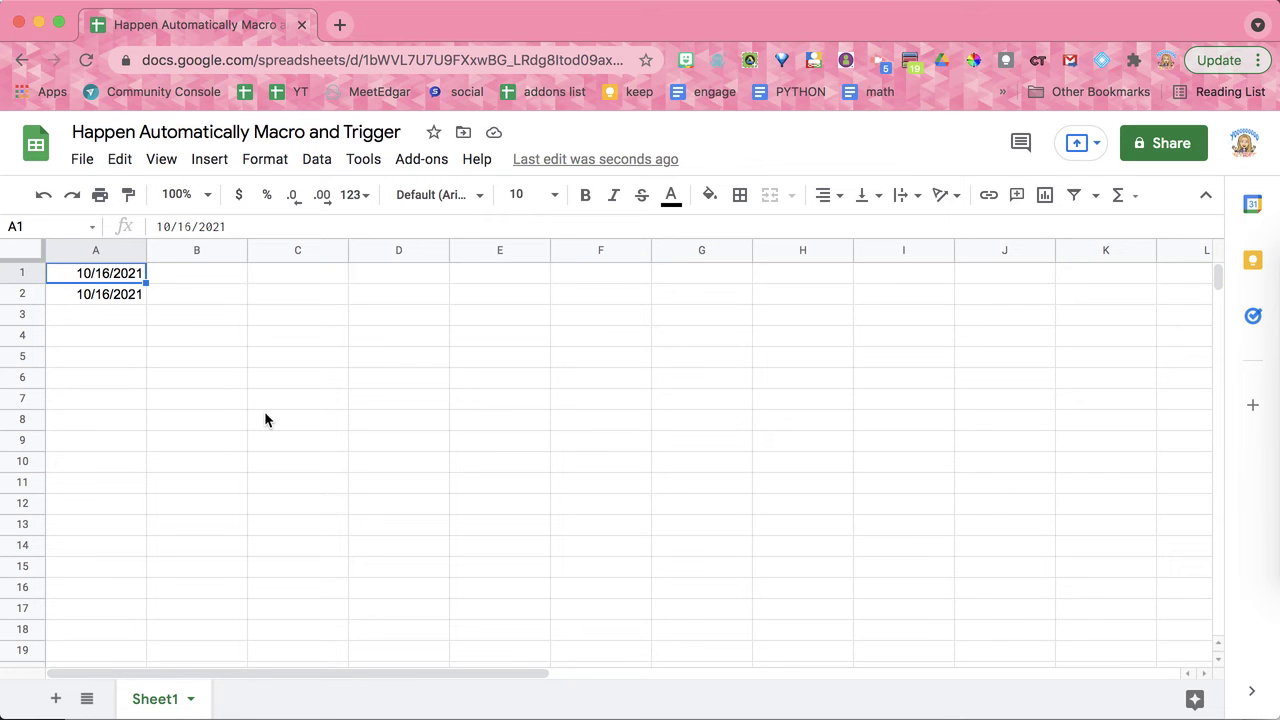
Add a new sheet and move it in front of Sheet1
click(56, 699)
drag(266, 707, 100, 700)
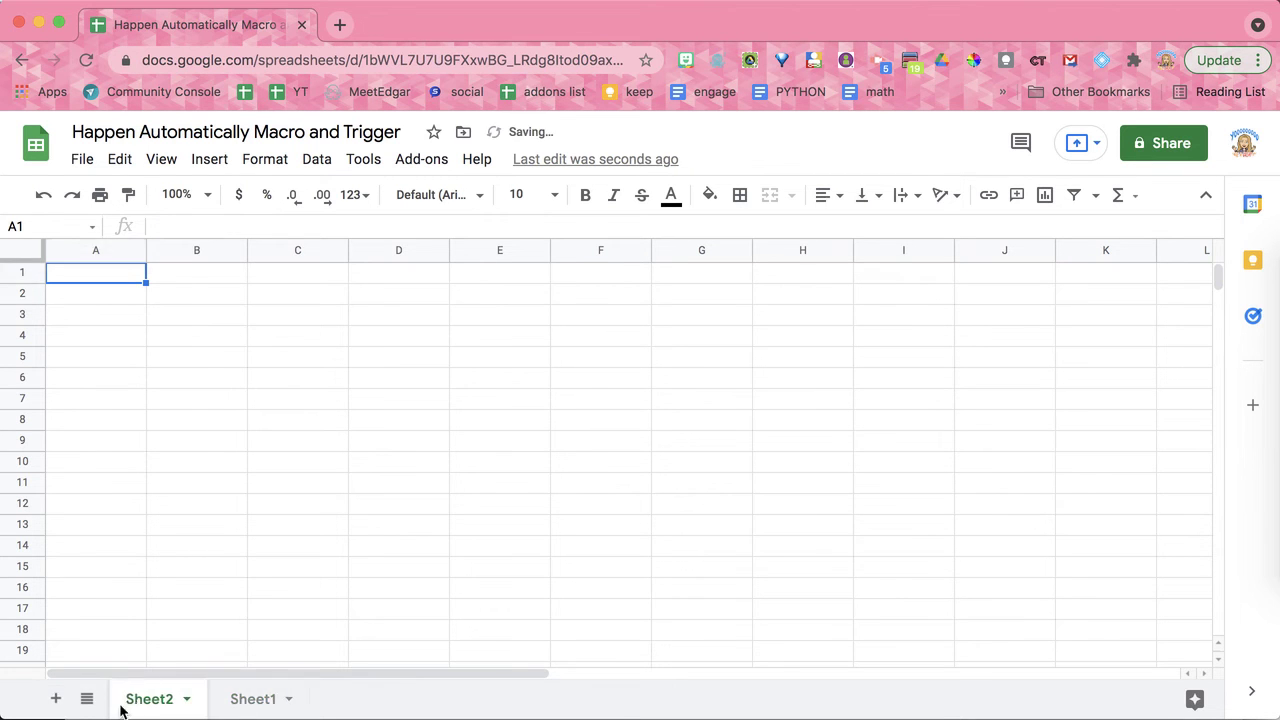
click(167, 576)
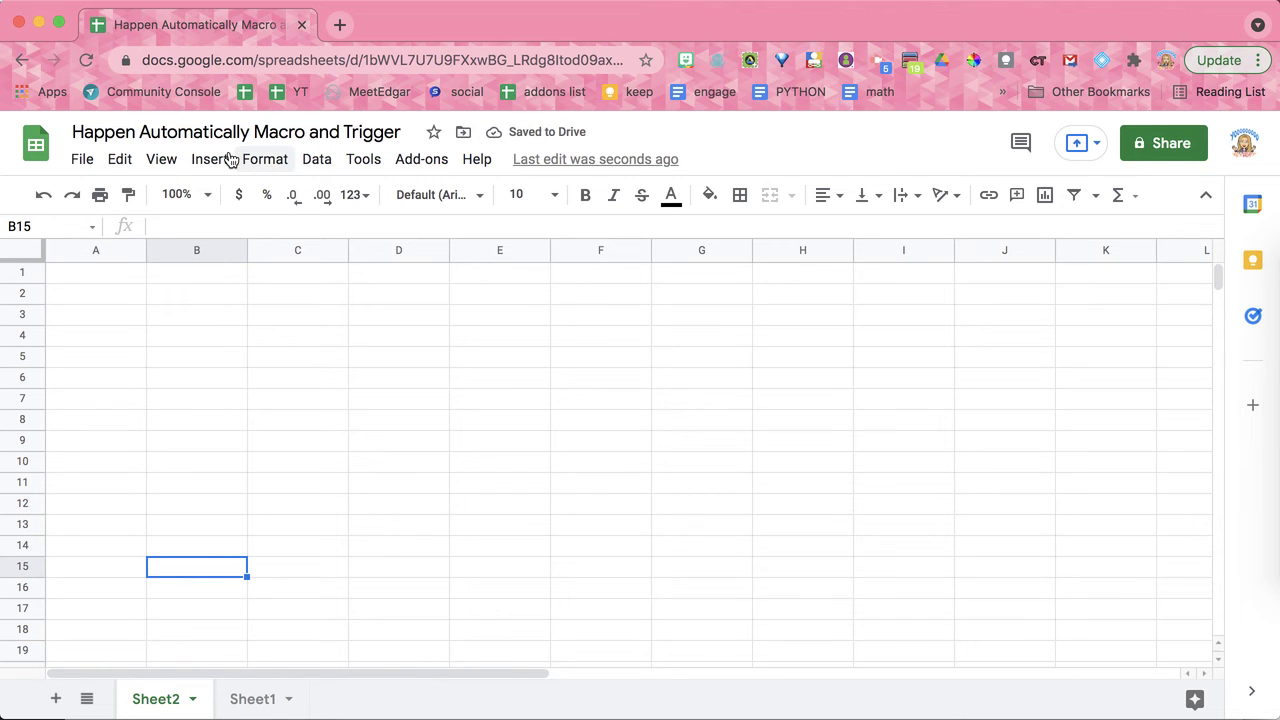
Start recording a macro with absolute references and insert one row above row 1 of Sheet2
click(364, 163)
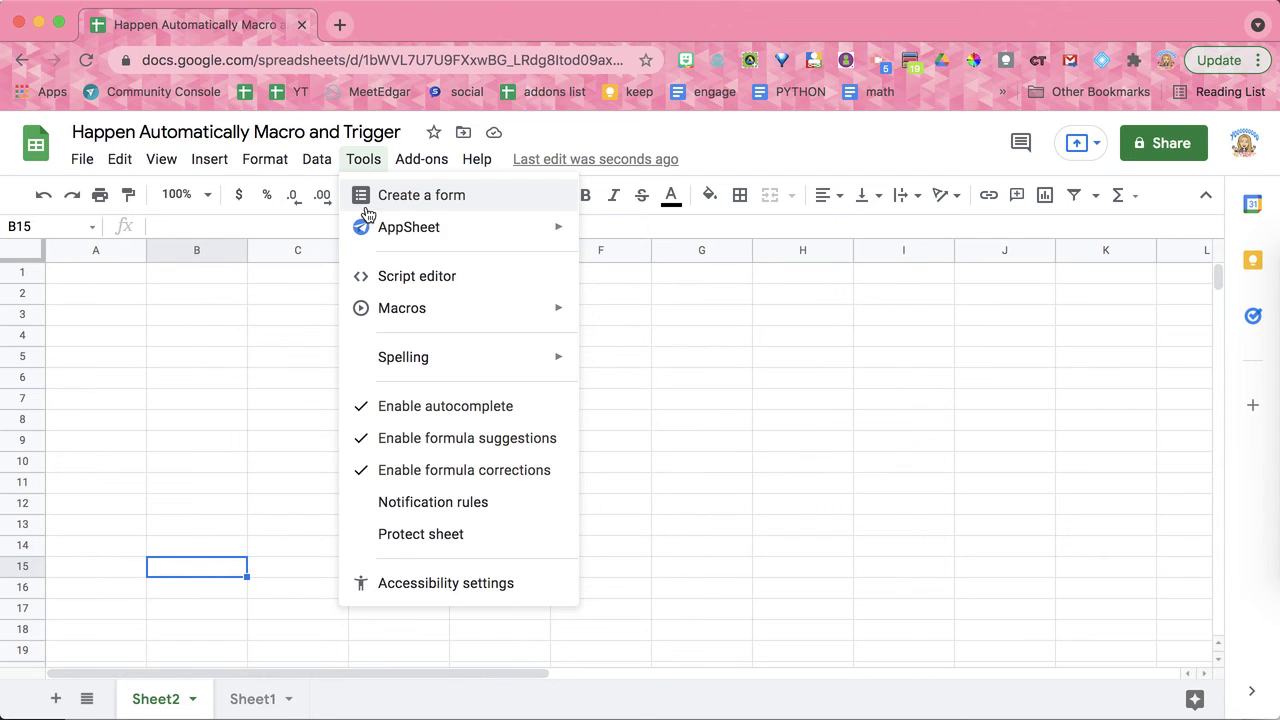
mouse_move(376, 315)
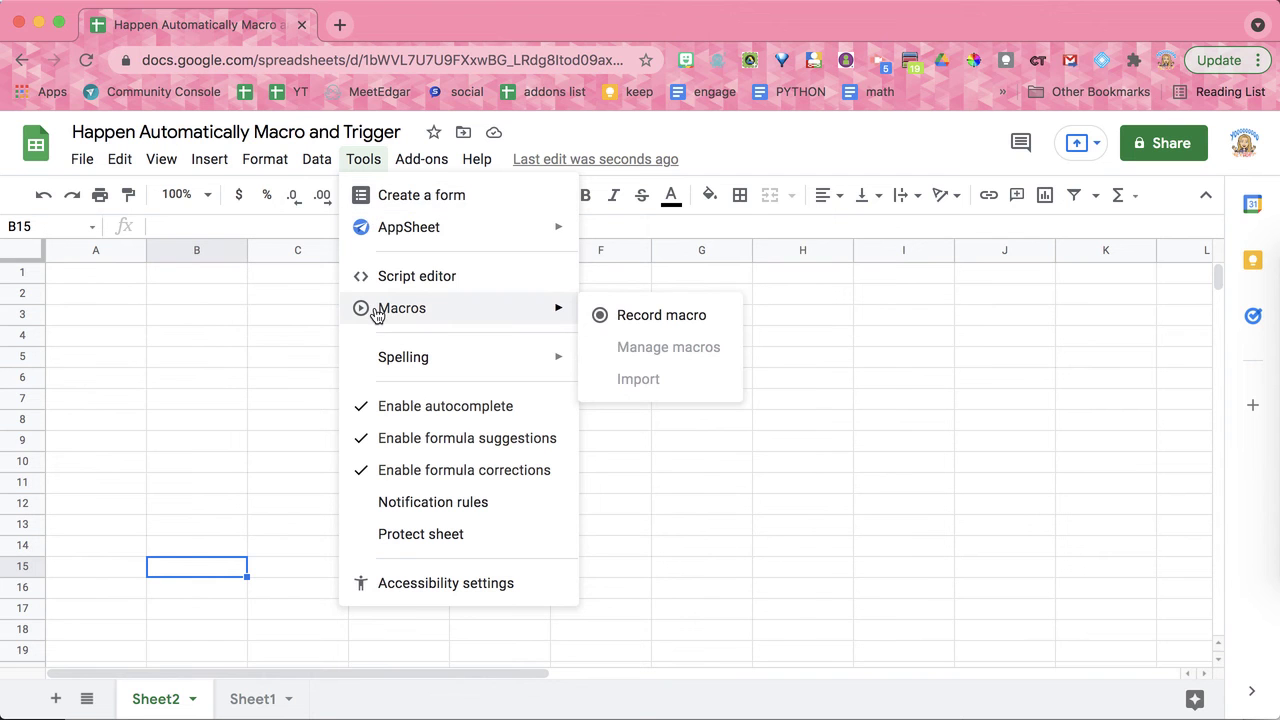
click(659, 328)
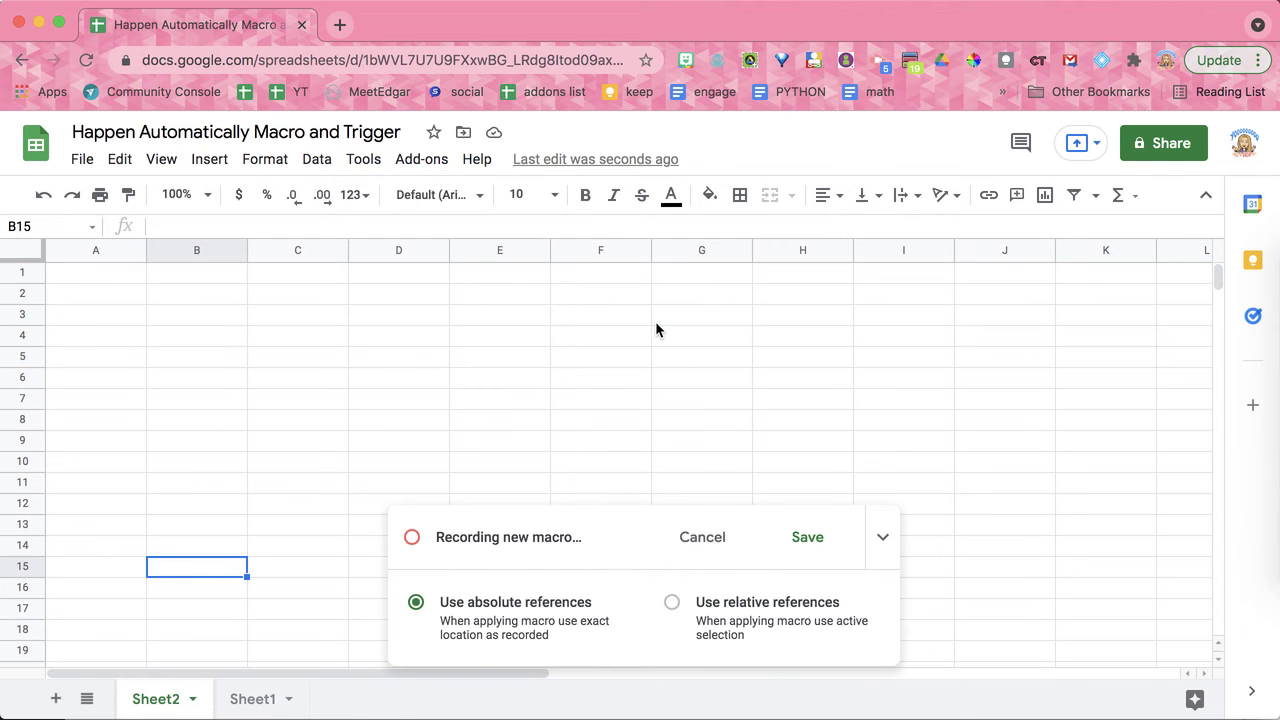
click(21, 273)
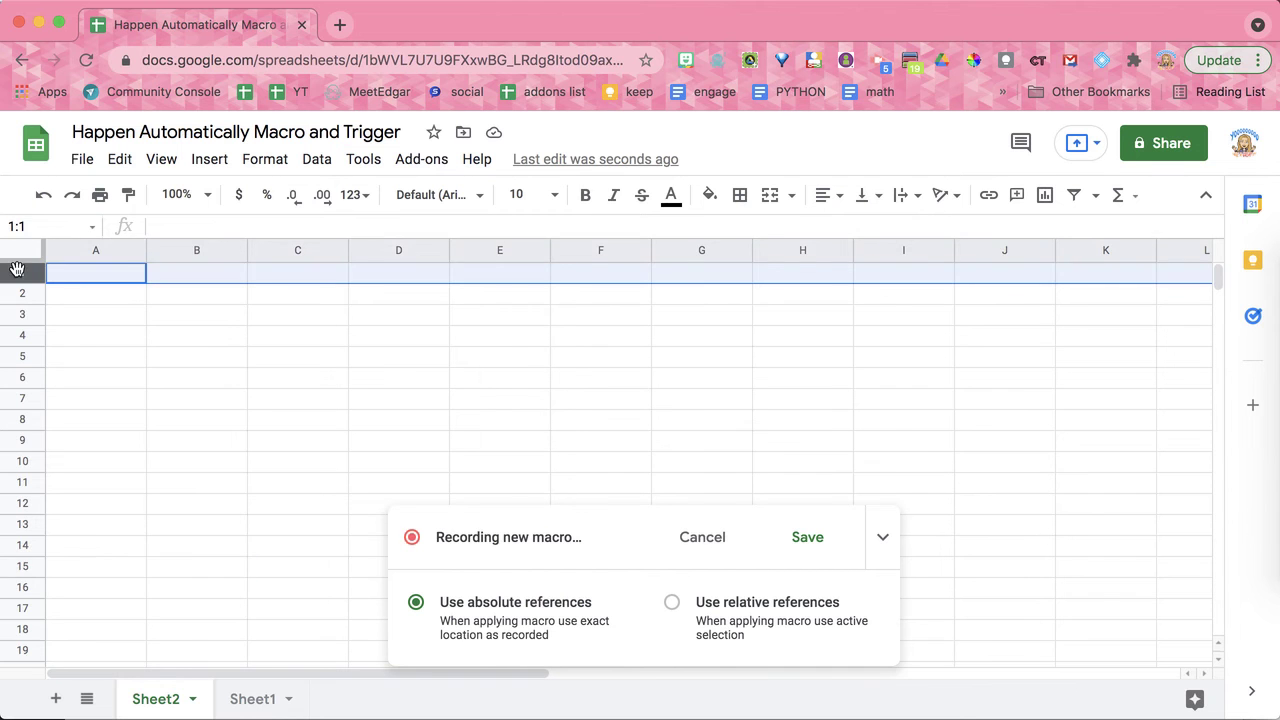
right_click(21, 273)
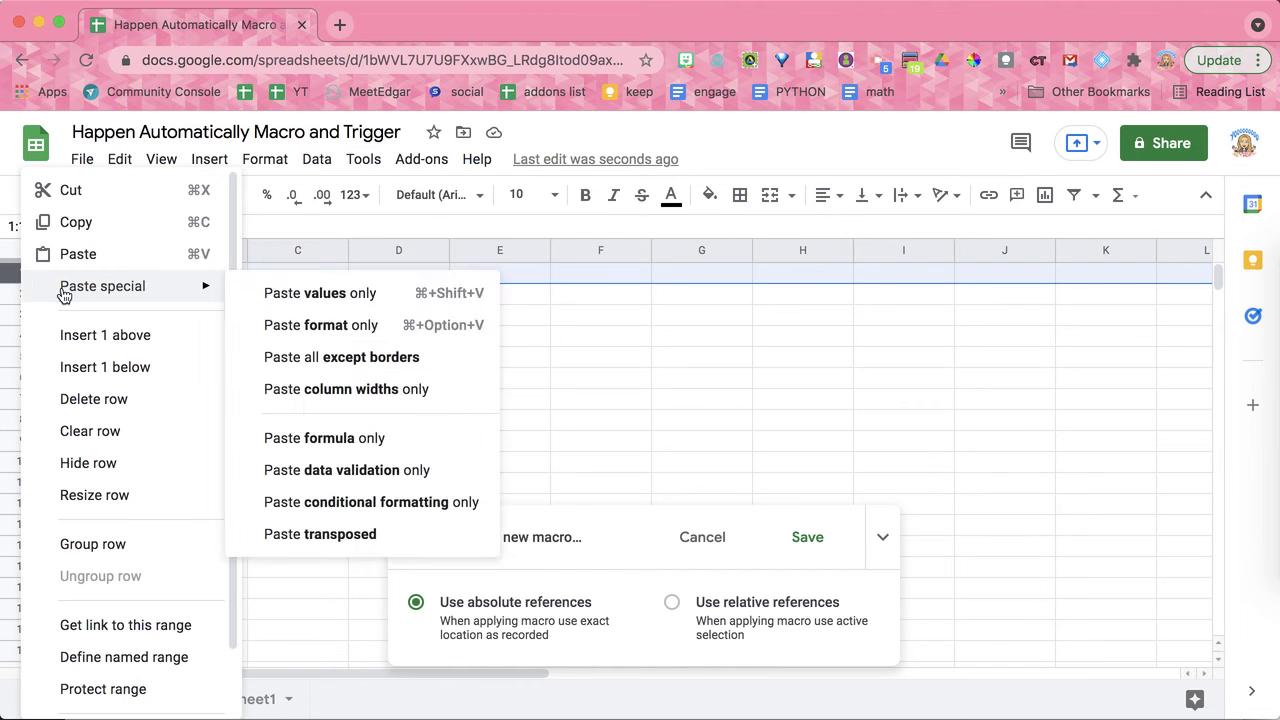
click(108, 348)
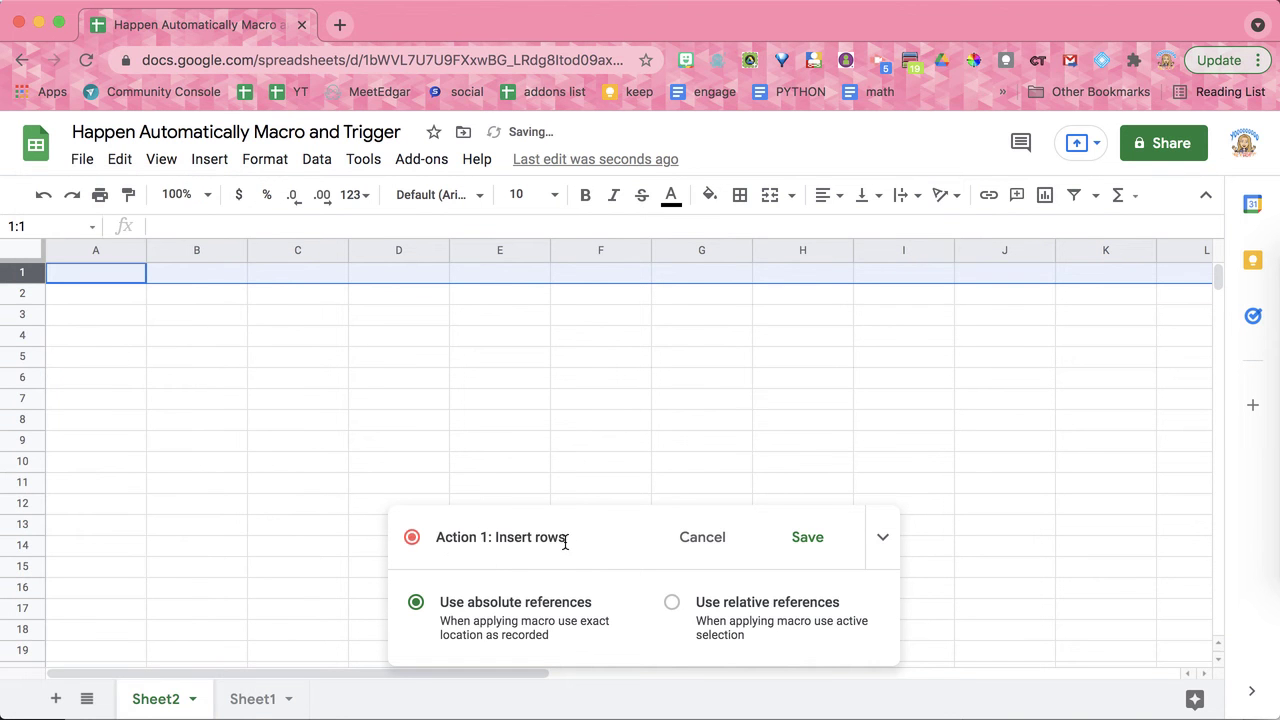
Enter the formula =today() in cell A1 of Sheet2 while the macro records
click(104, 280)
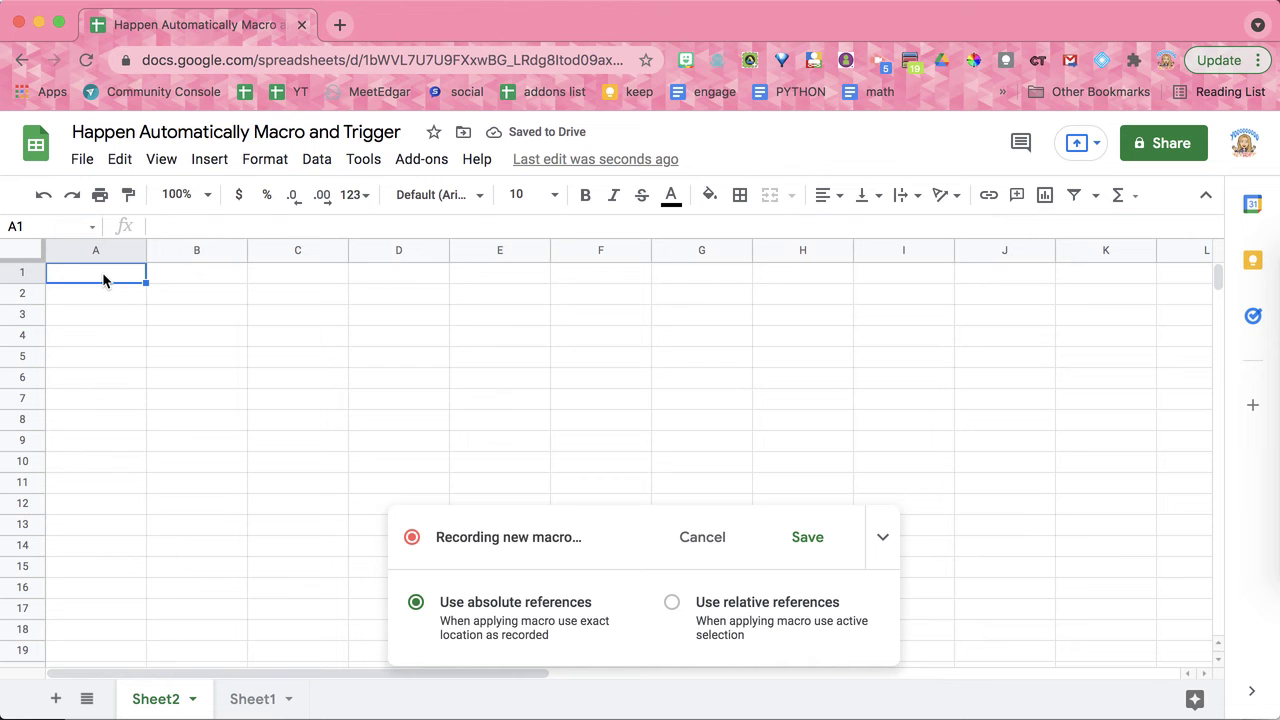
text(=)
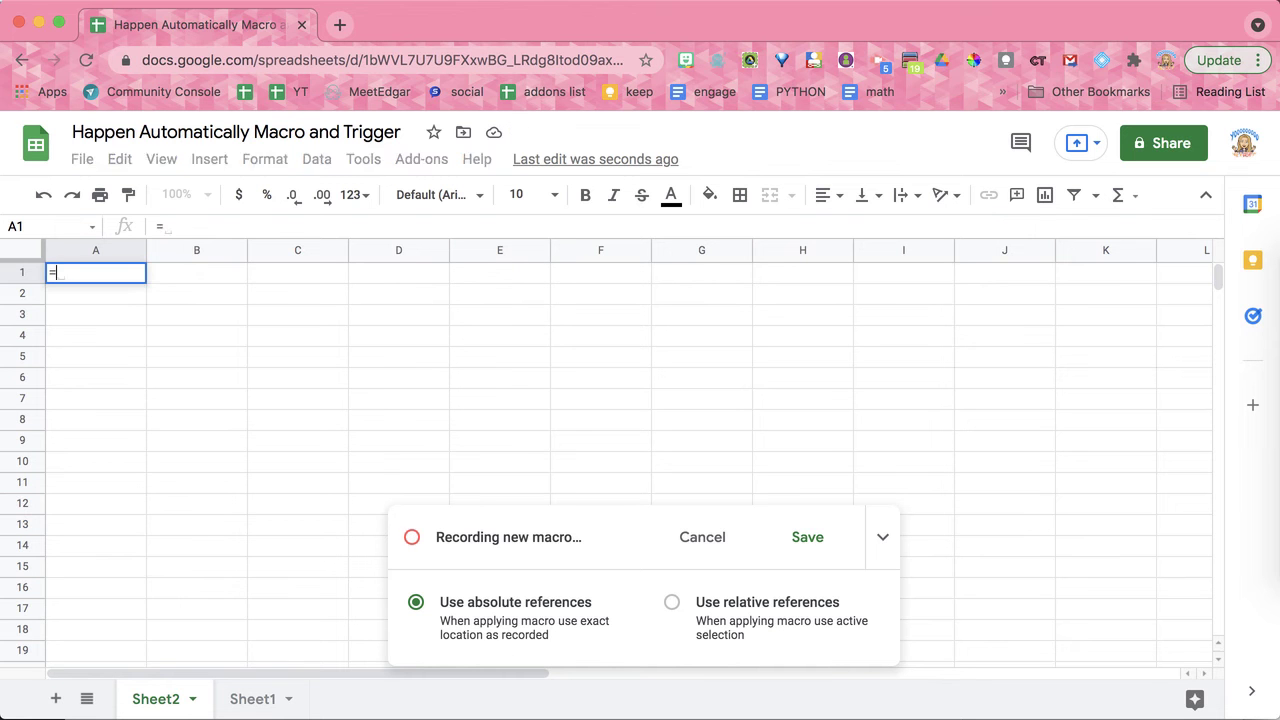
text(today())
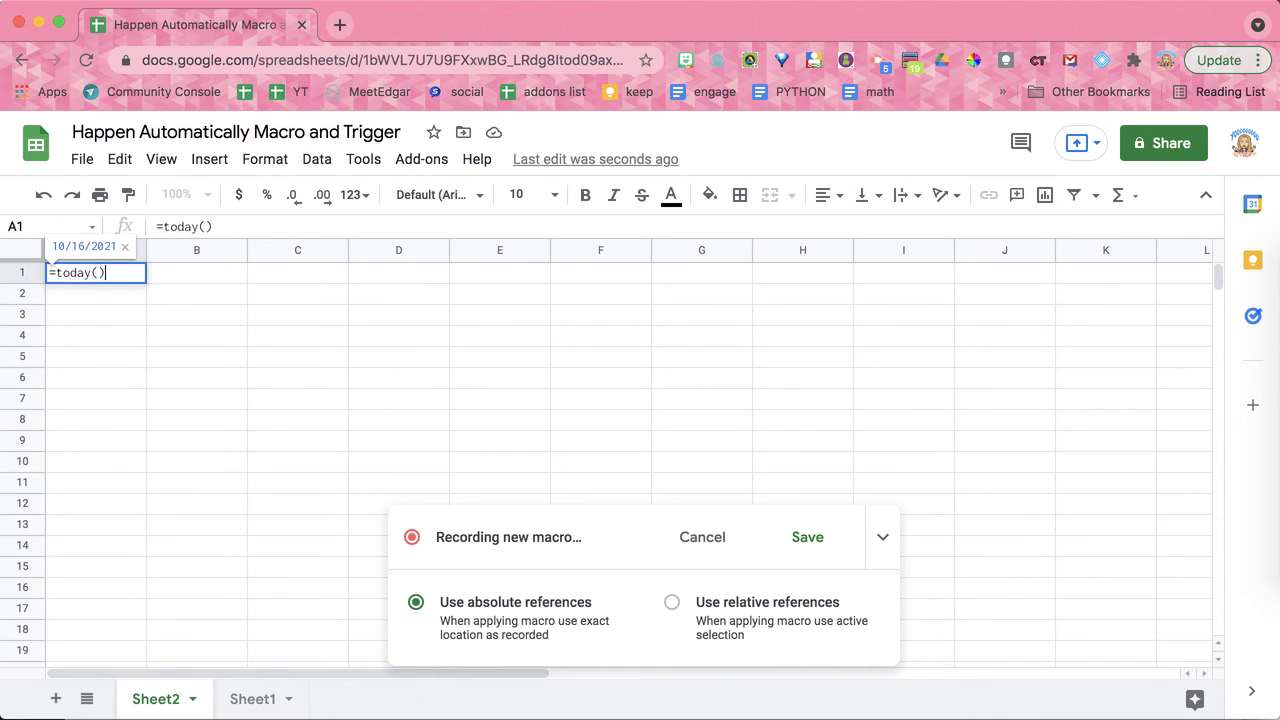
key(Return)
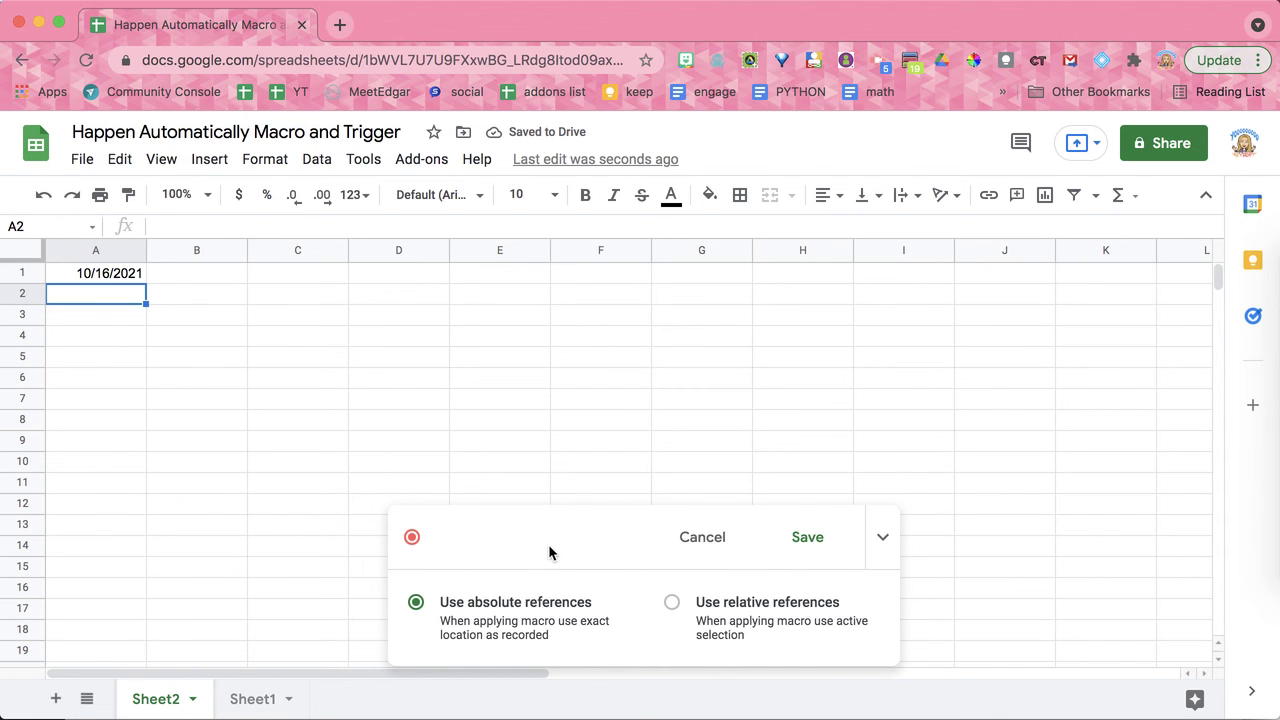
Copy cell A1 and paste it over itself as values only to record replacing the formula
click(96, 276)
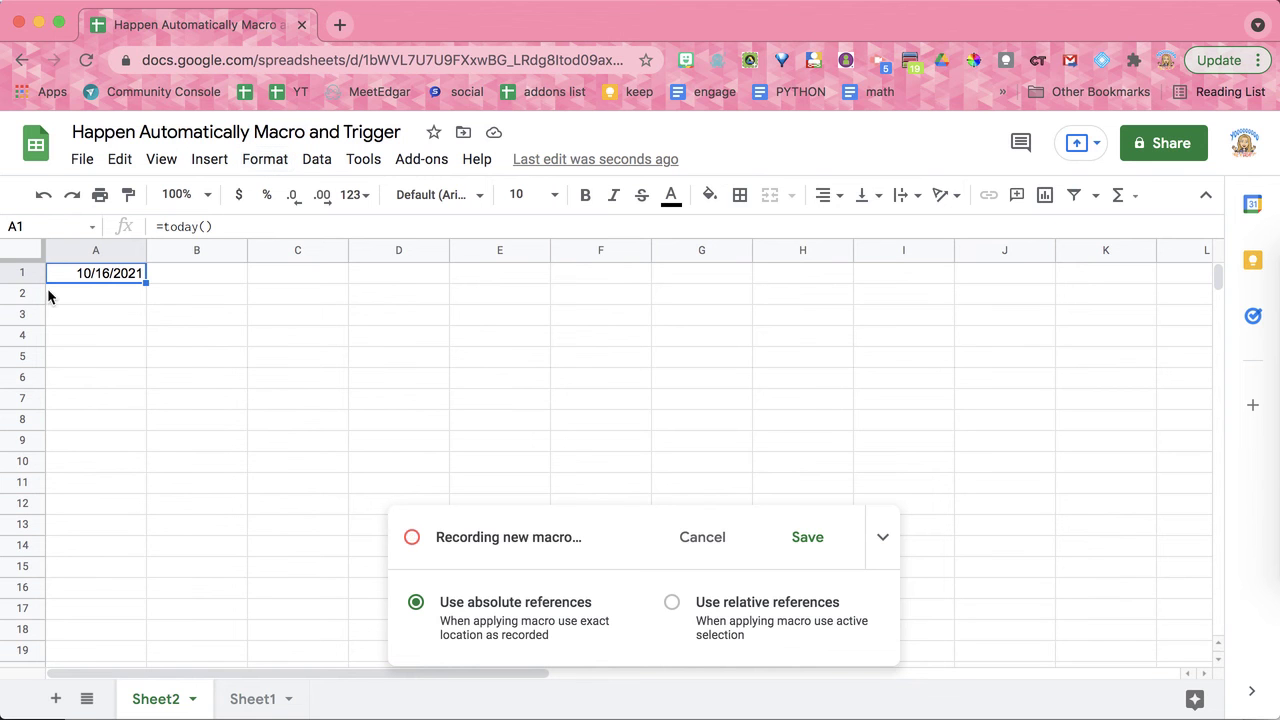
key(super+c)
key(super+shift+v)
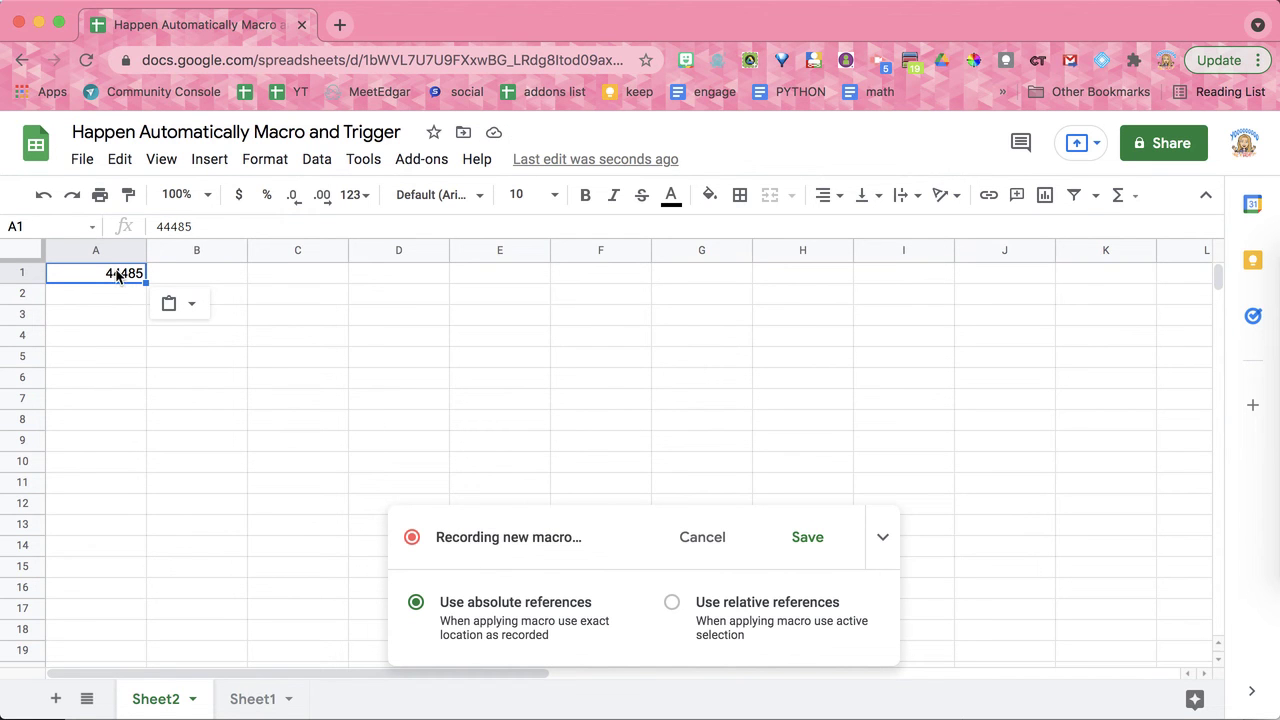
Format cell A1 with the Date number format while the macro is still recording
click(265, 161)
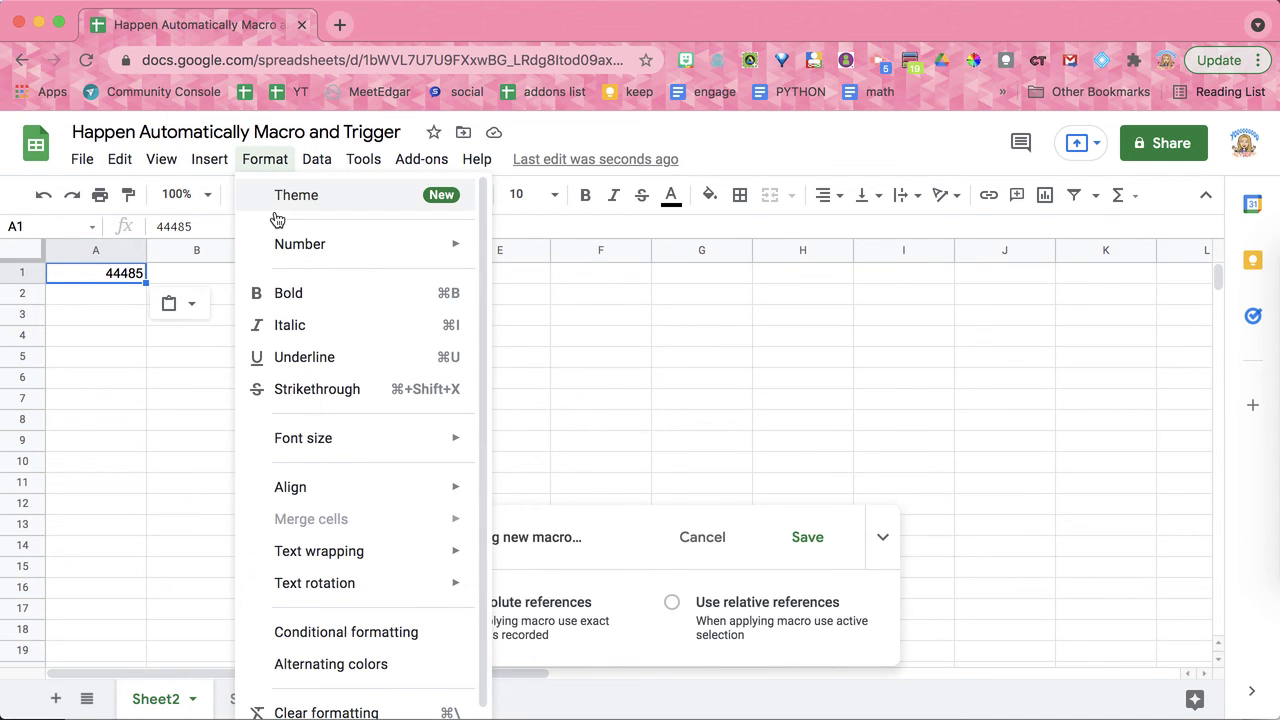
mouse_move(280, 245)
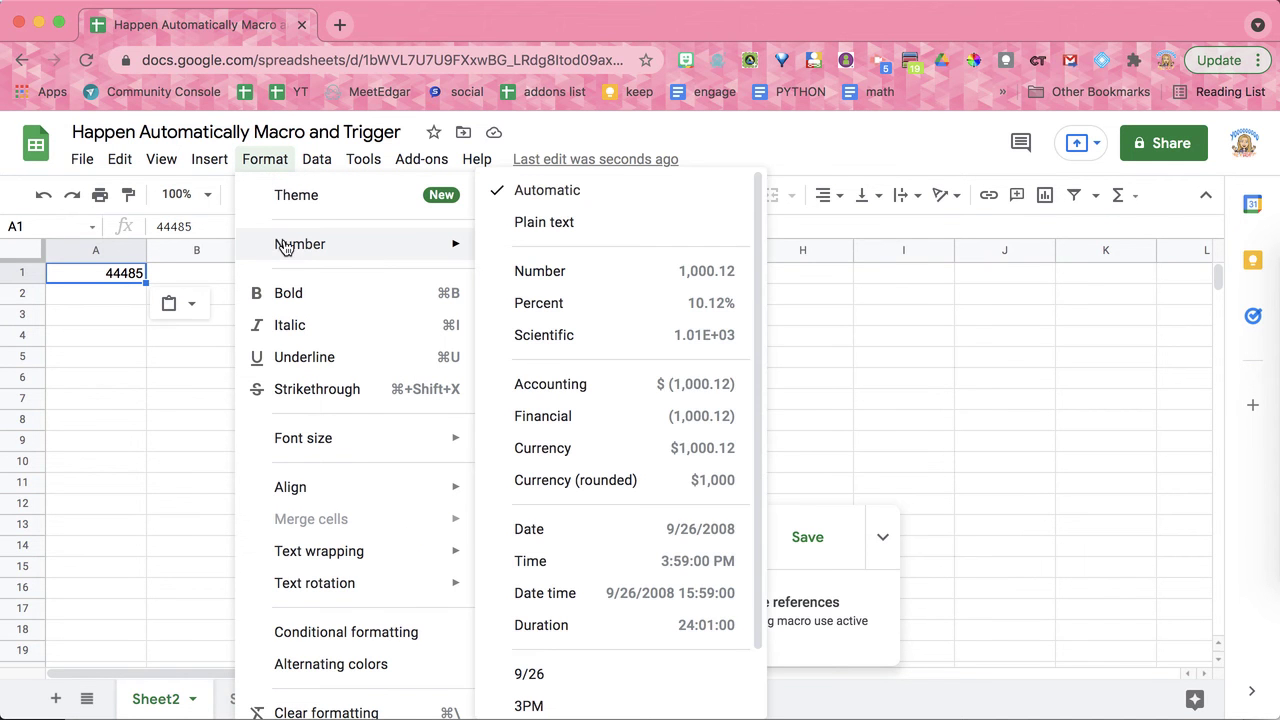
click(568, 530)
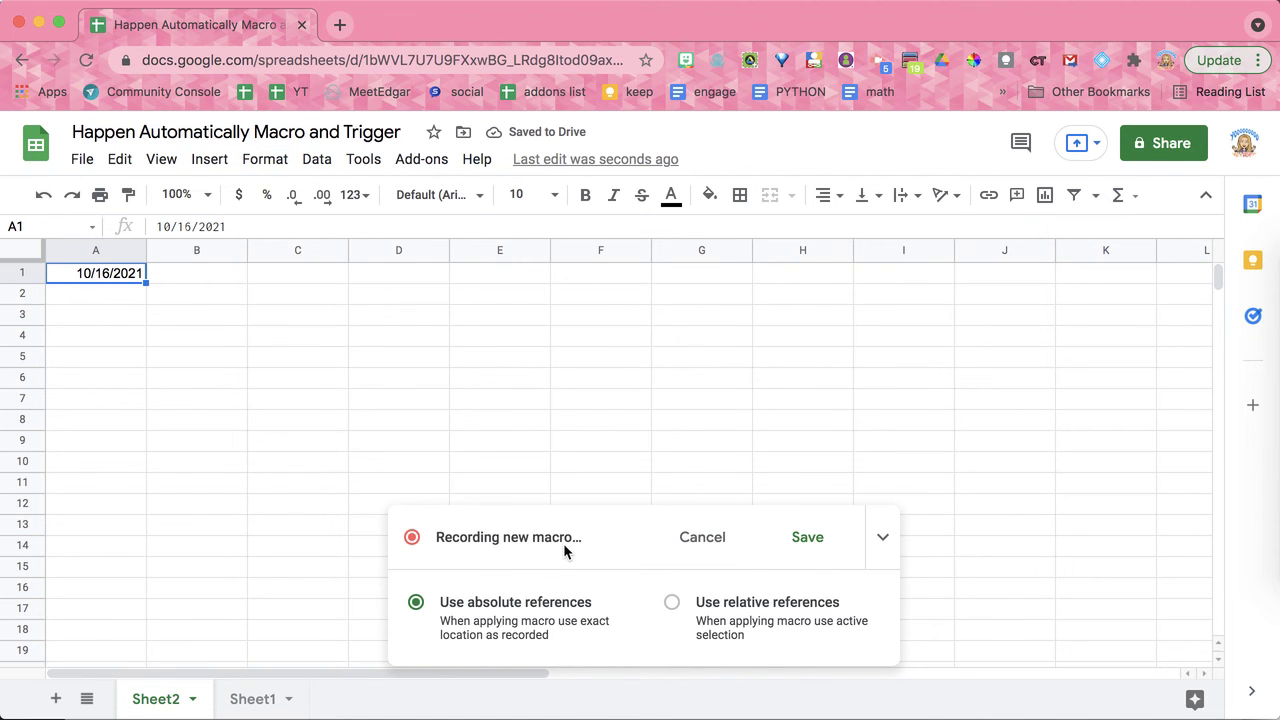
Finish recording and save the macro under the name "update the date"
click(815, 548)
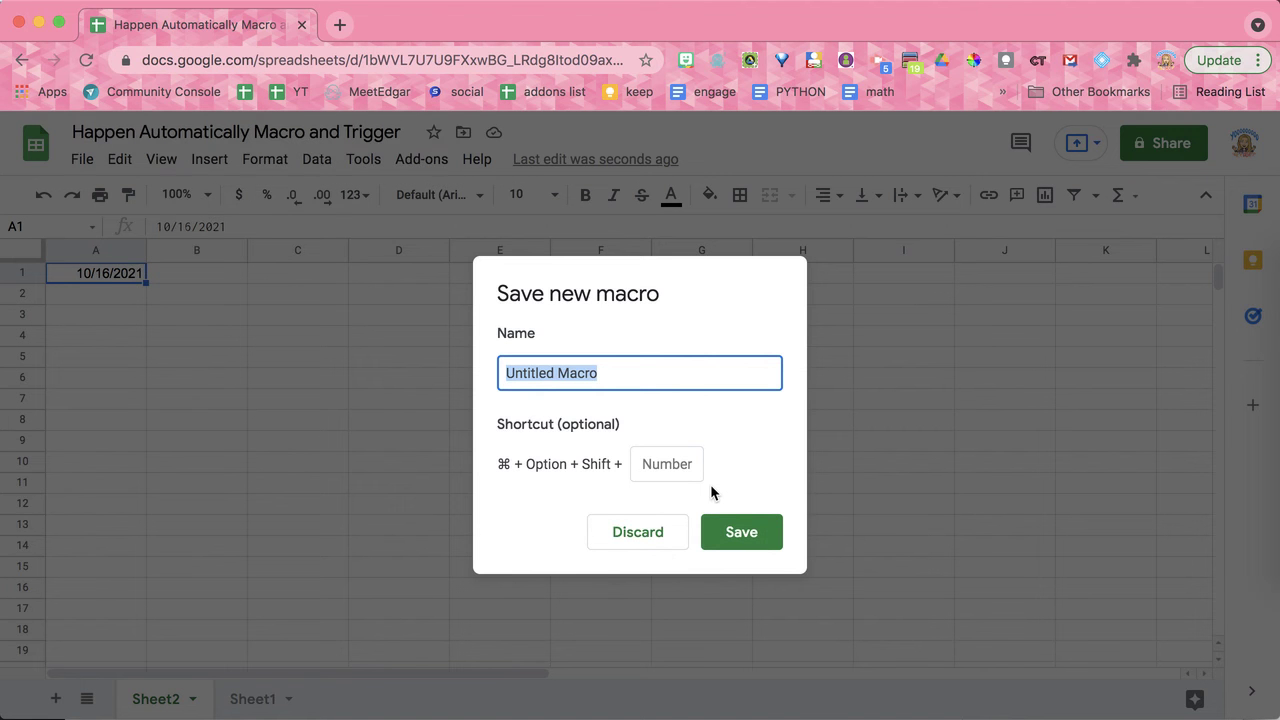
text(update the date)
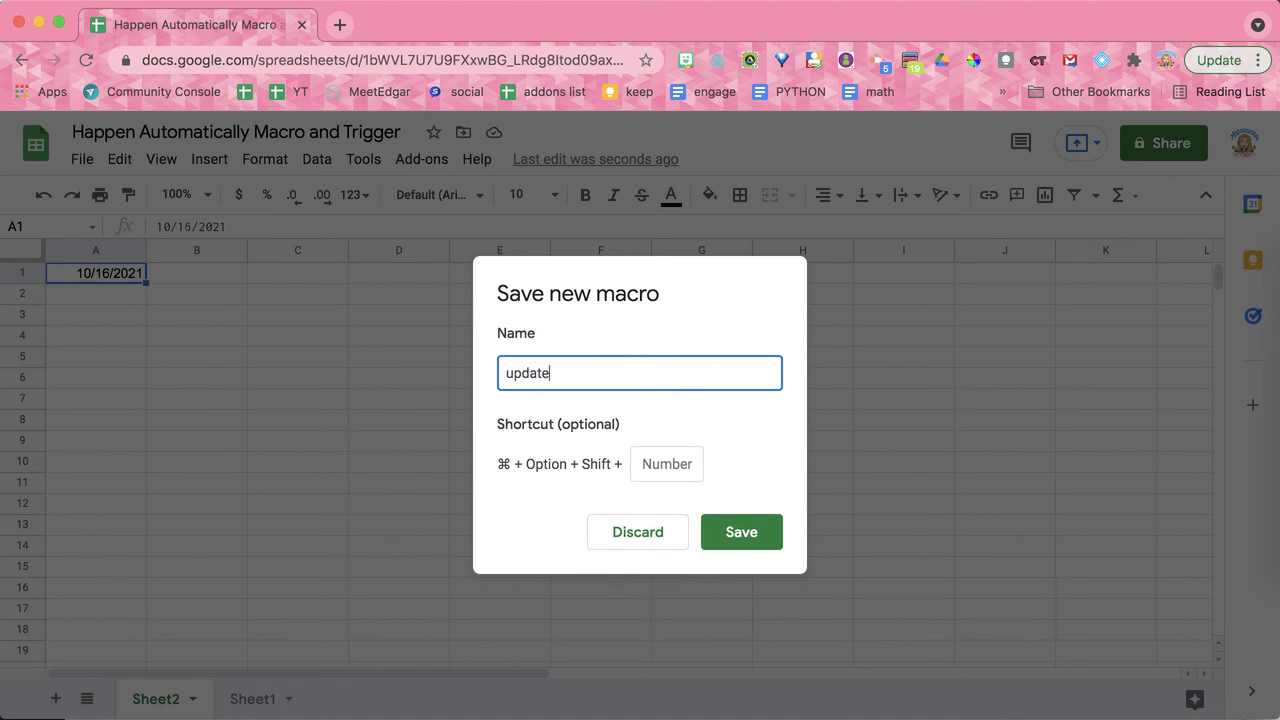
click(752, 546)
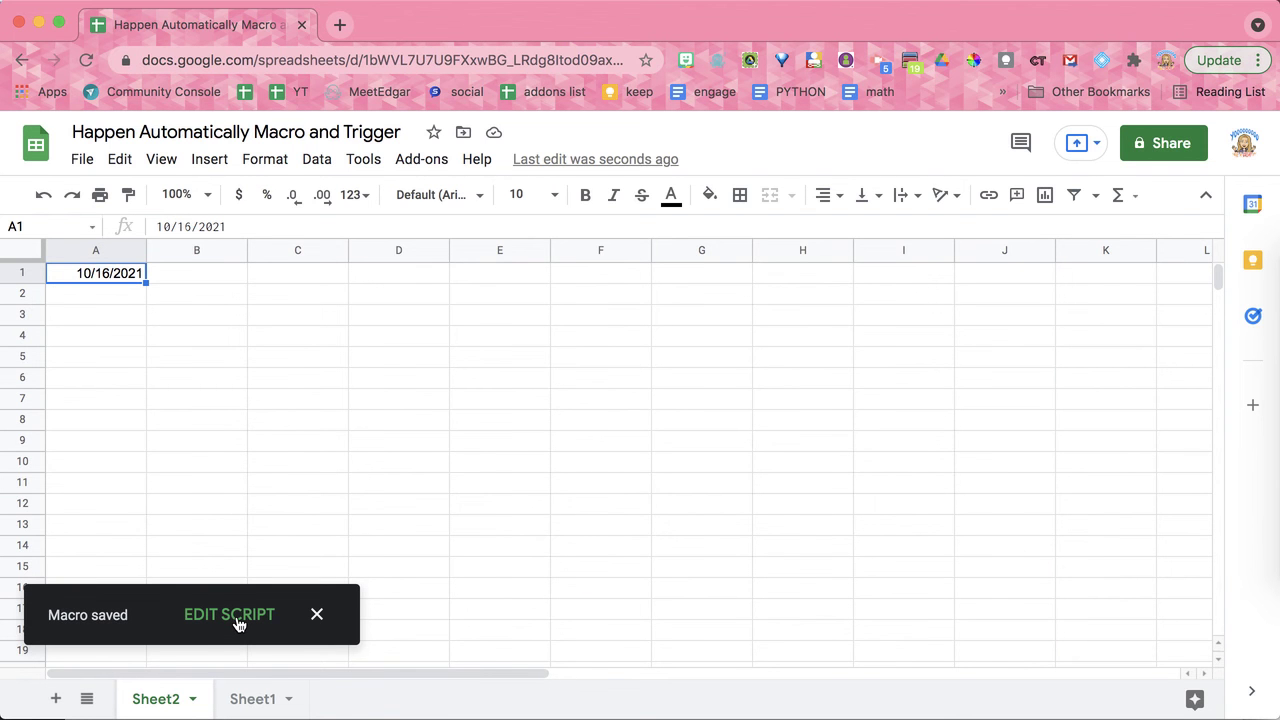
Open the saved macro's script in Apps Script, highlight its code and go to the project's triggers
click(238, 624)
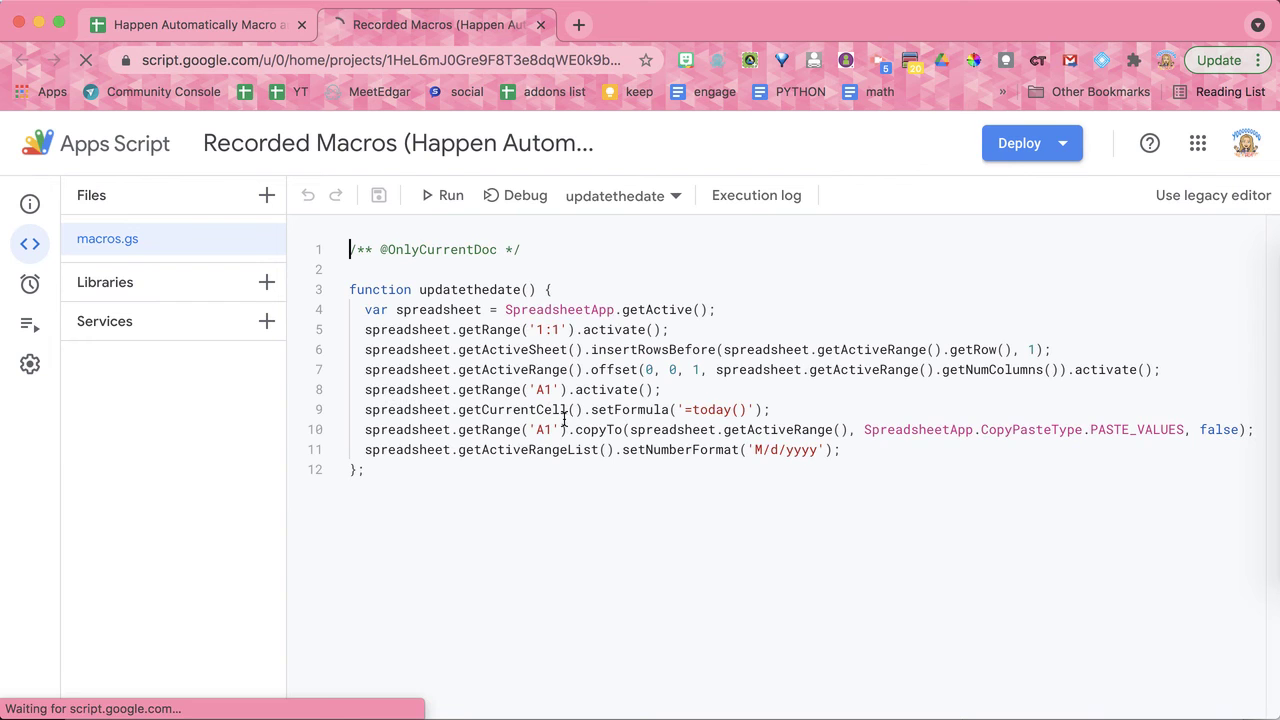
drag(466, 472, 348, 255)
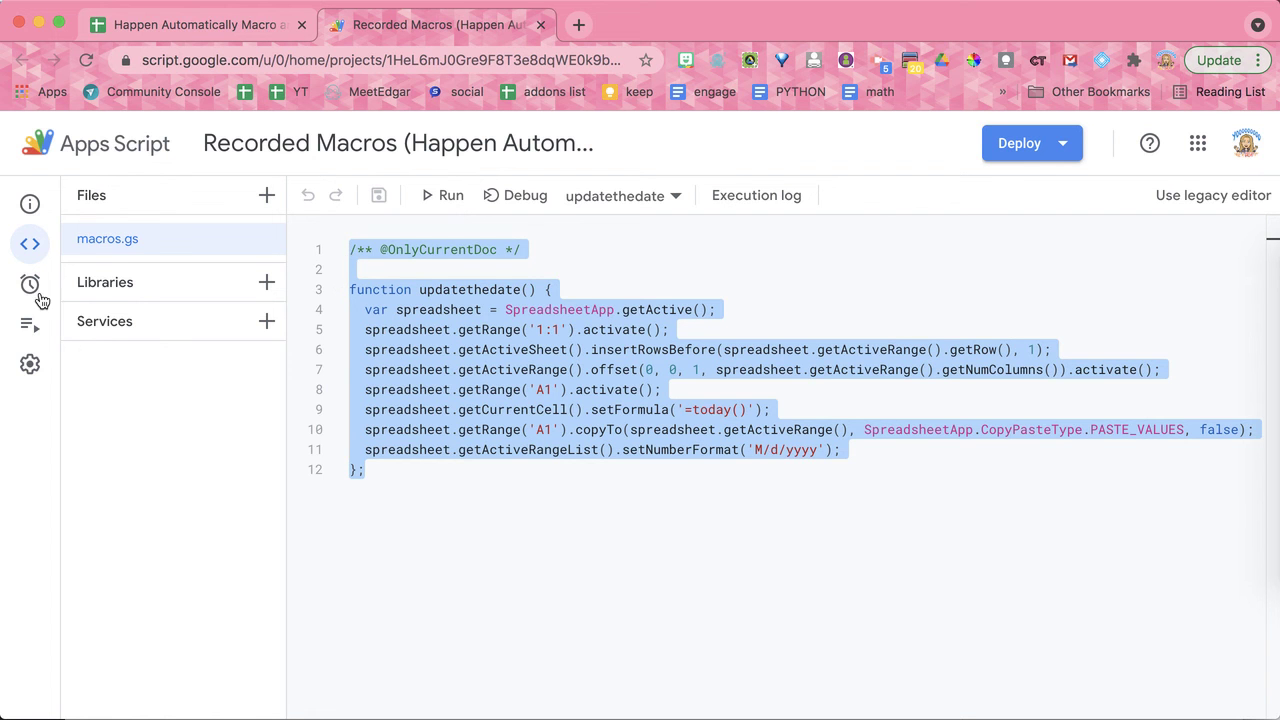
mouse_move(33, 294)
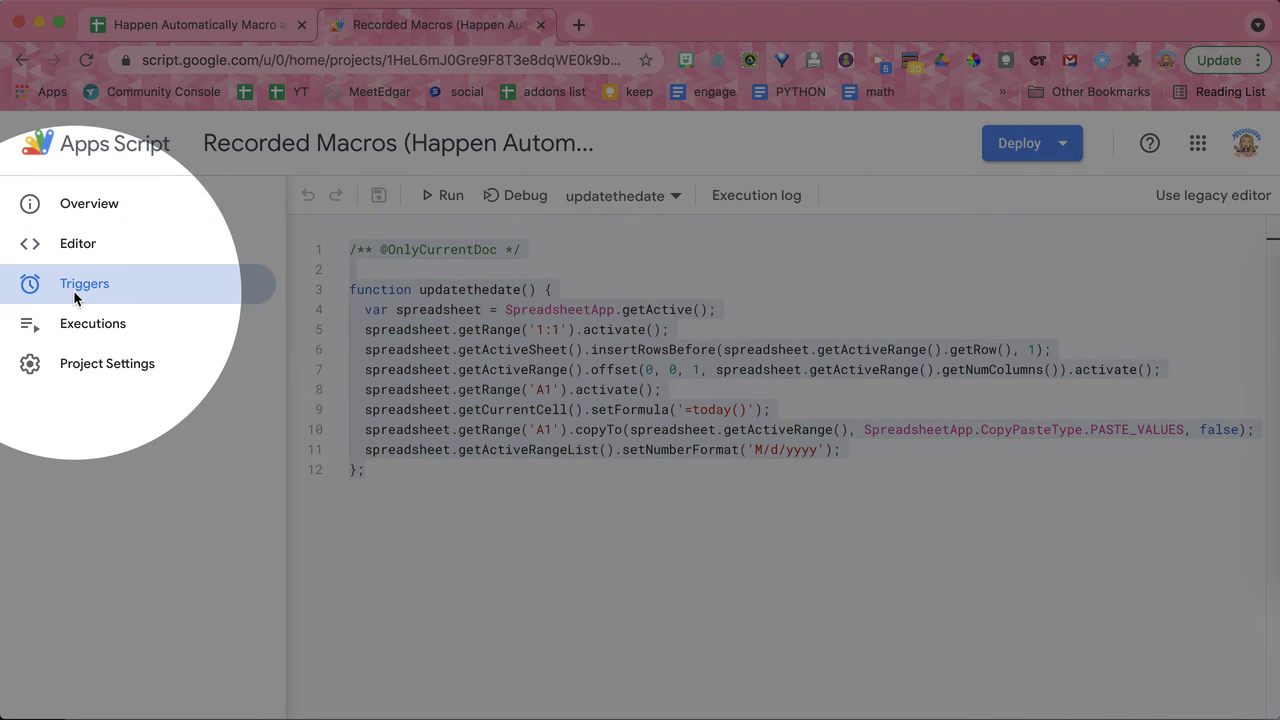
click(74, 288)
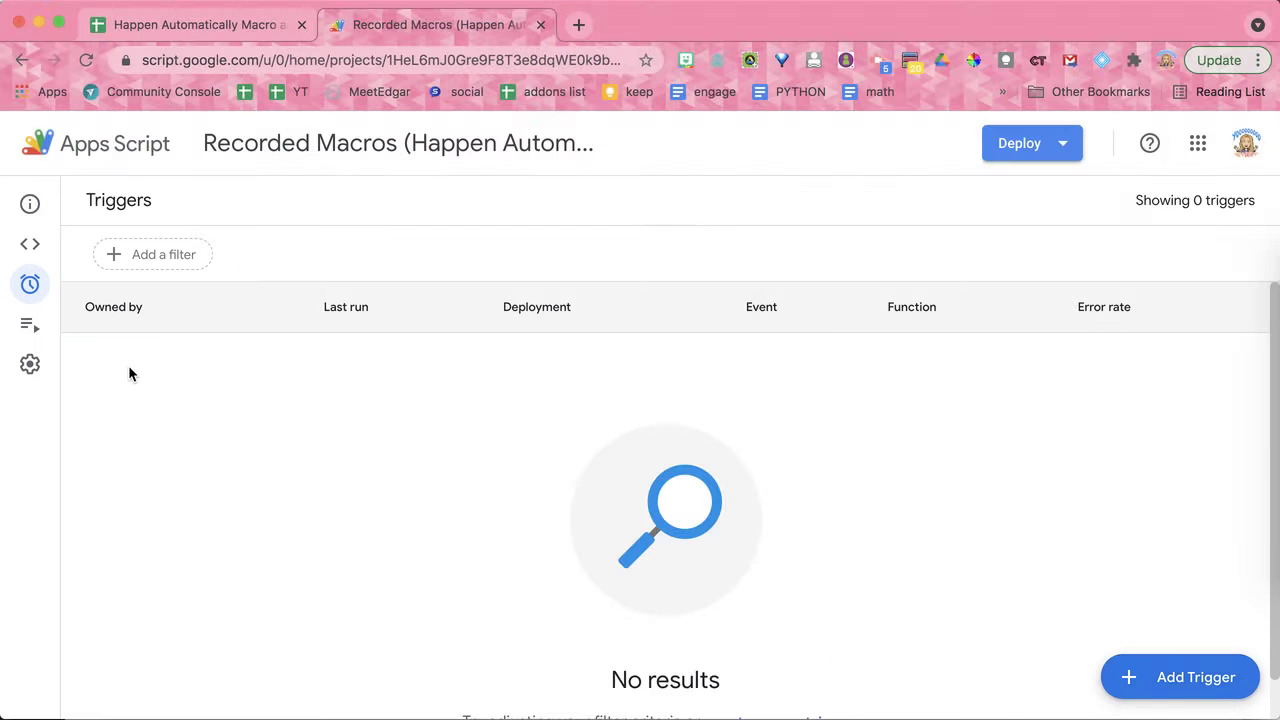
mouse_move(46, 289)
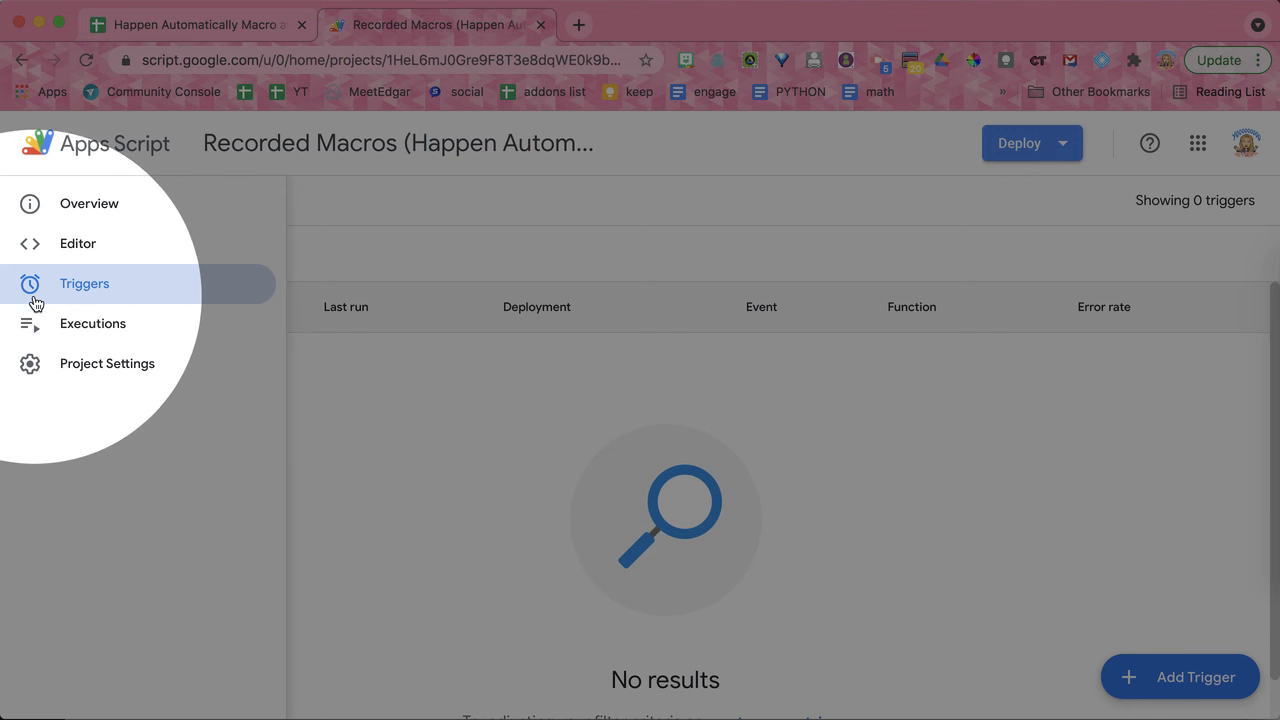
Start a new trigger for the project and choose updatethedate as the function to run
click(1148, 680)
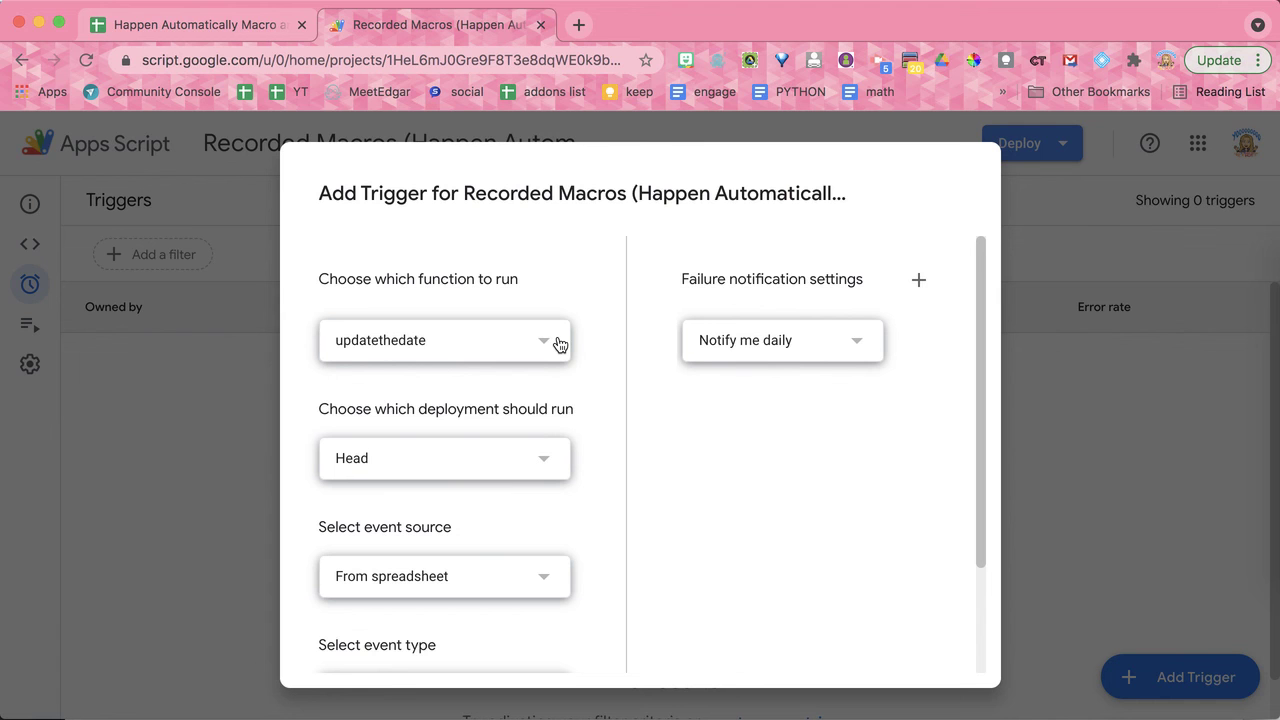
click(558, 344)
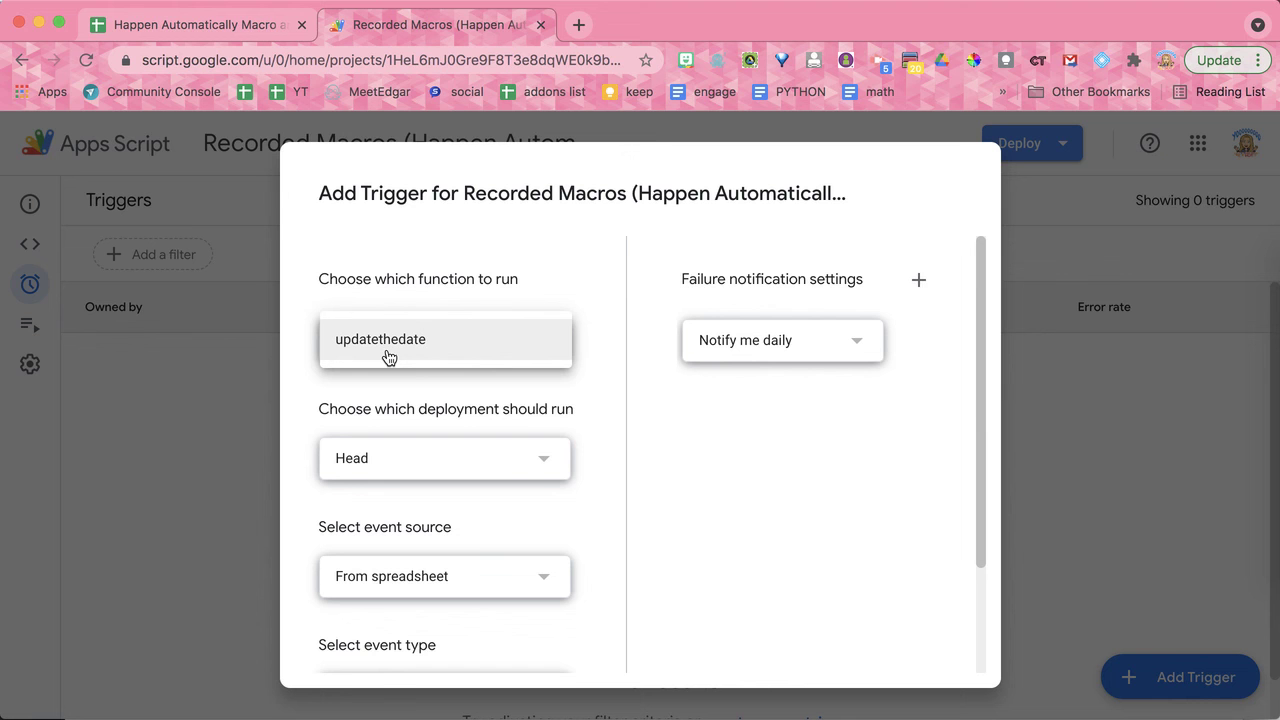
click(508, 354)
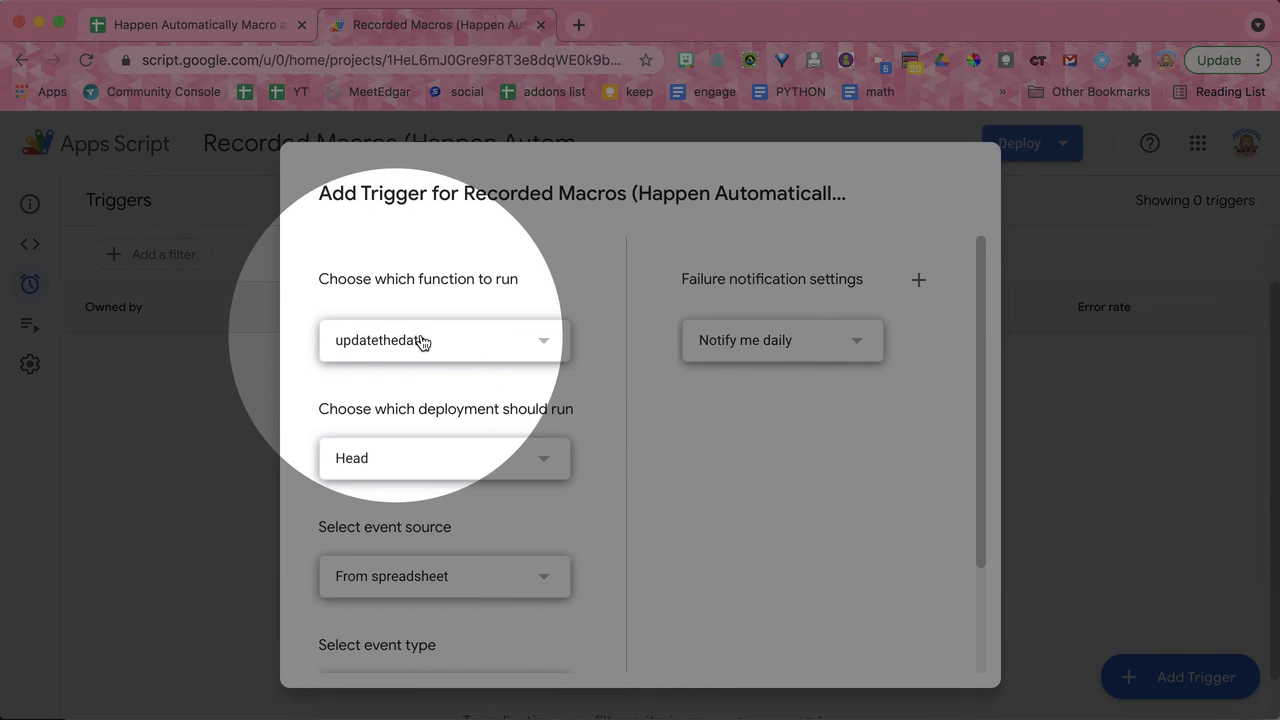
Set the trigger's event source to Time-driven and its time-based type to Day timer
scroll(468, 372, down, 5)
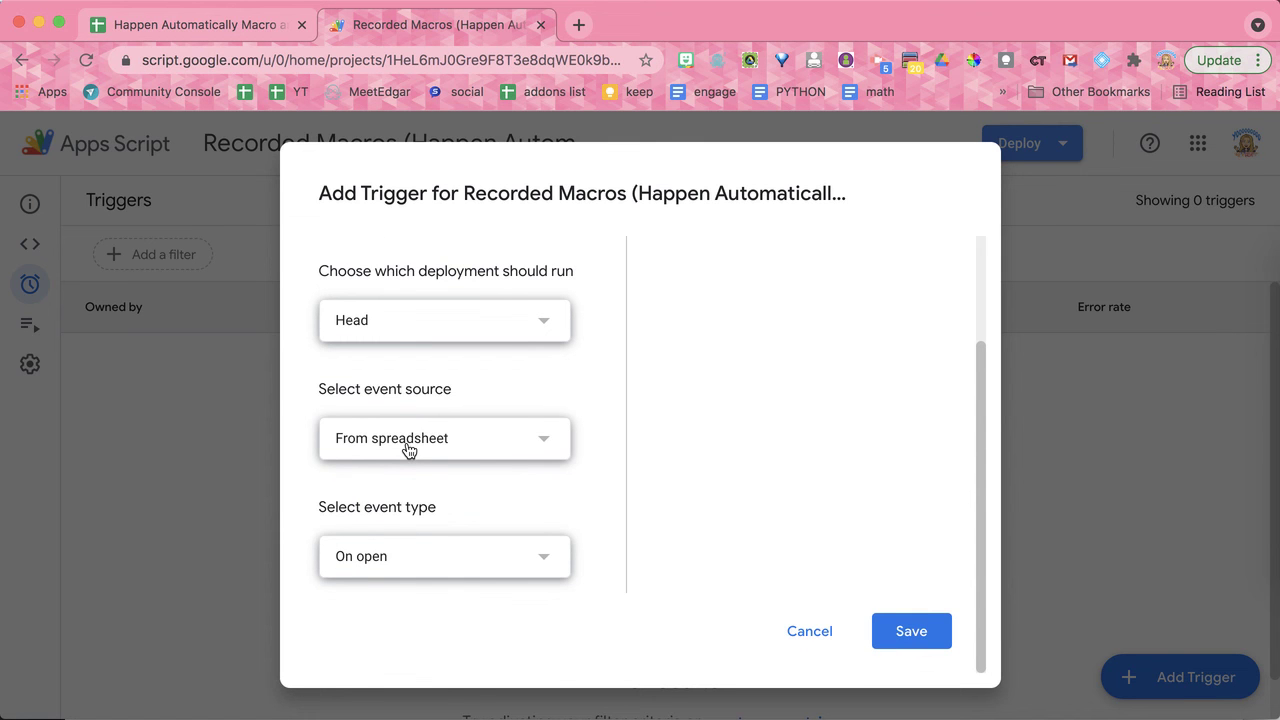
click(408, 450)
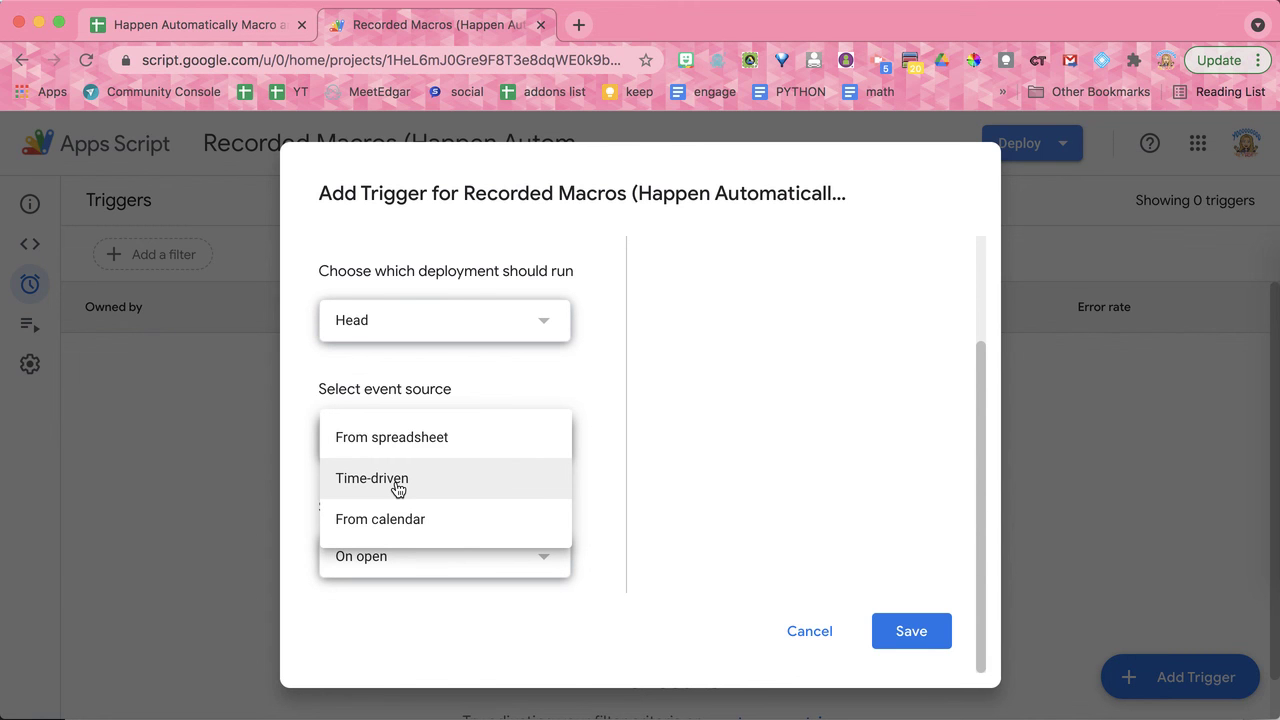
click(398, 485)
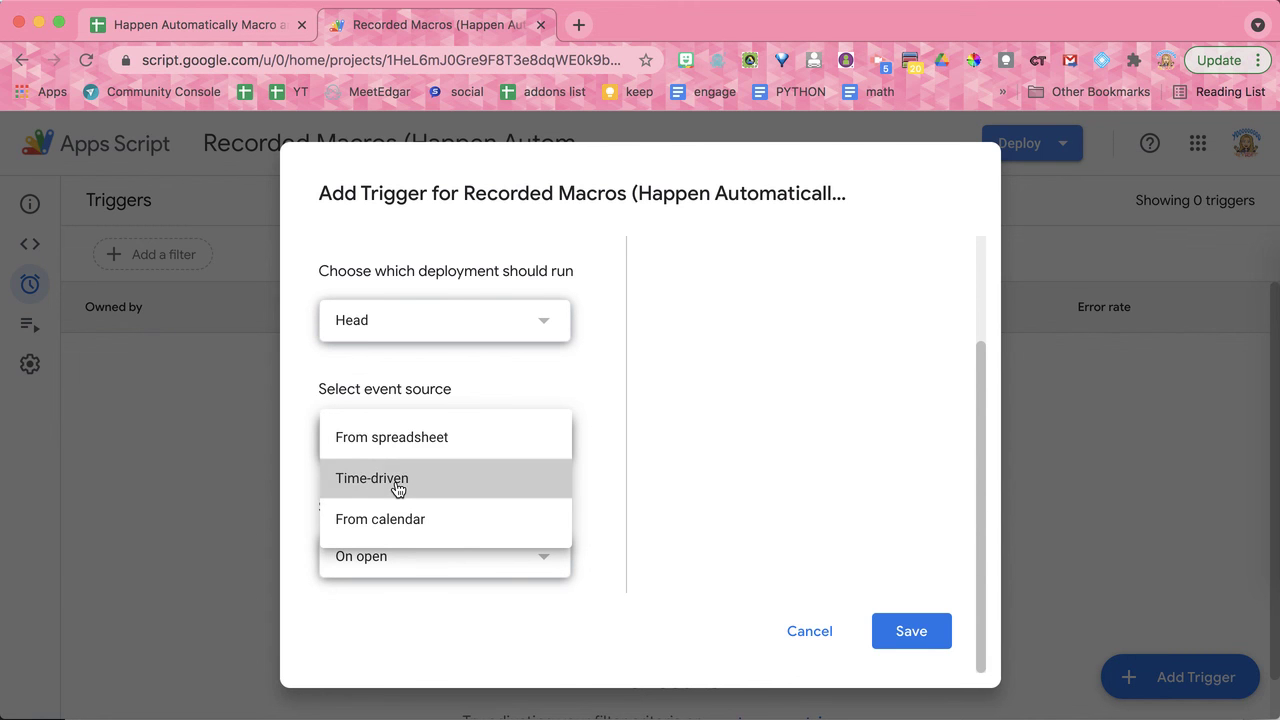
scroll(412, 480, down, 2)
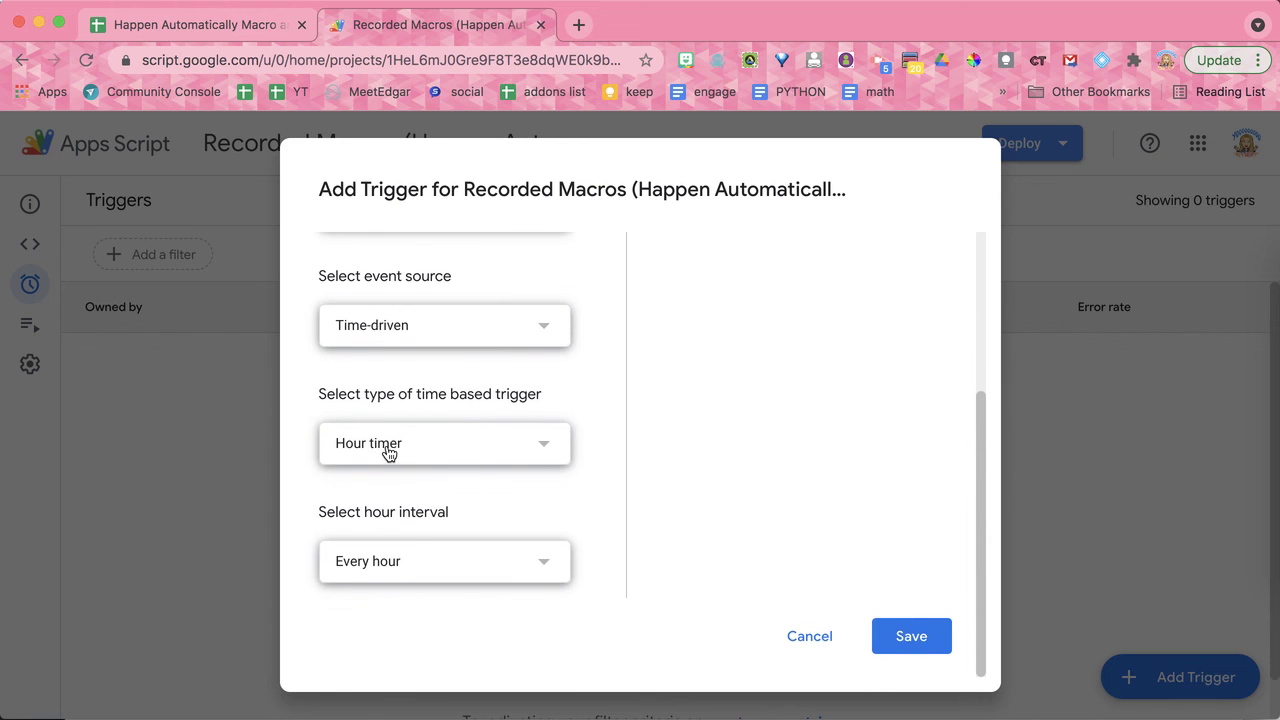
click(388, 452)
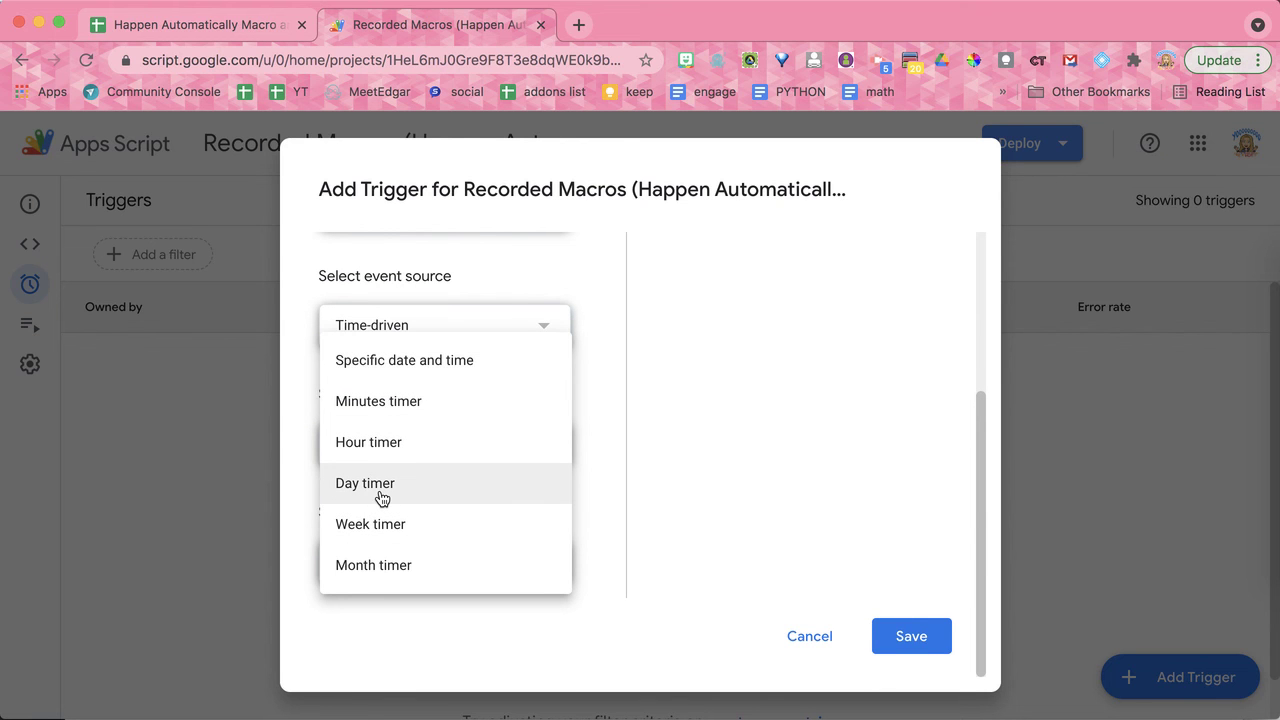
click(381, 495)
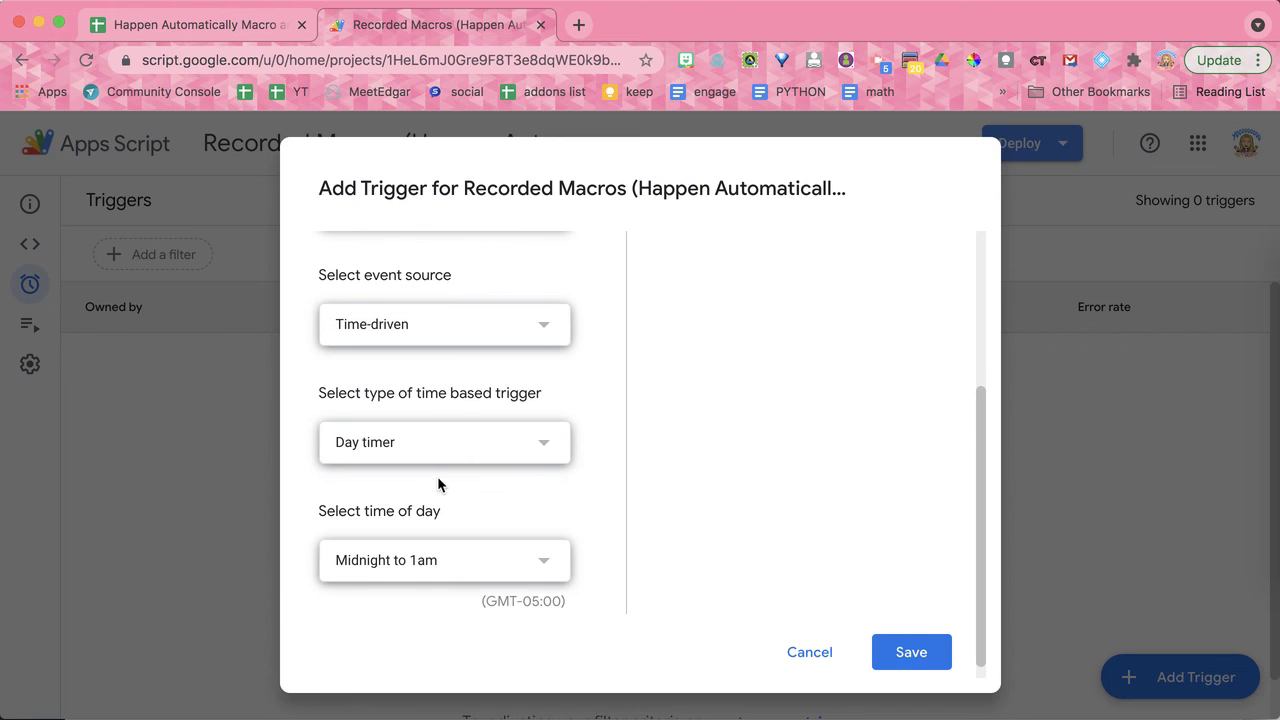
Set the trigger's time of day to 6am to 7am, review its settings and save it
scroll(437, 481, down, 1)
click(414, 549)
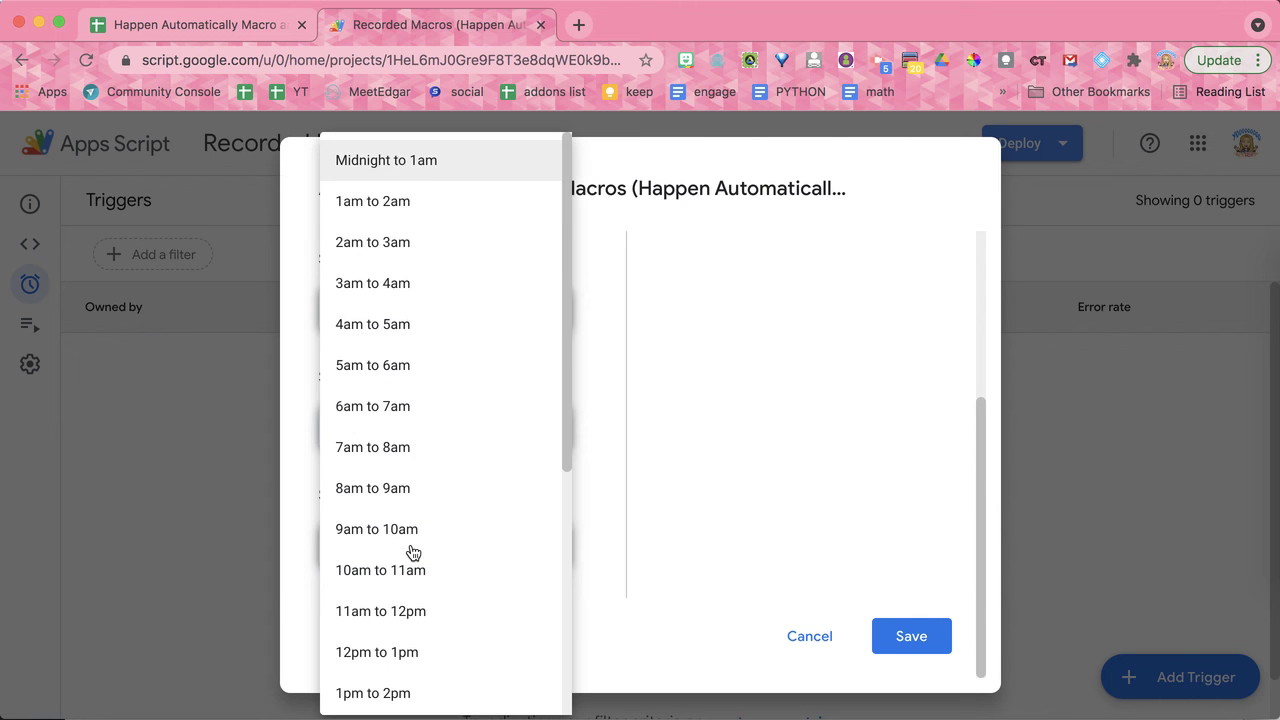
click(400, 408)
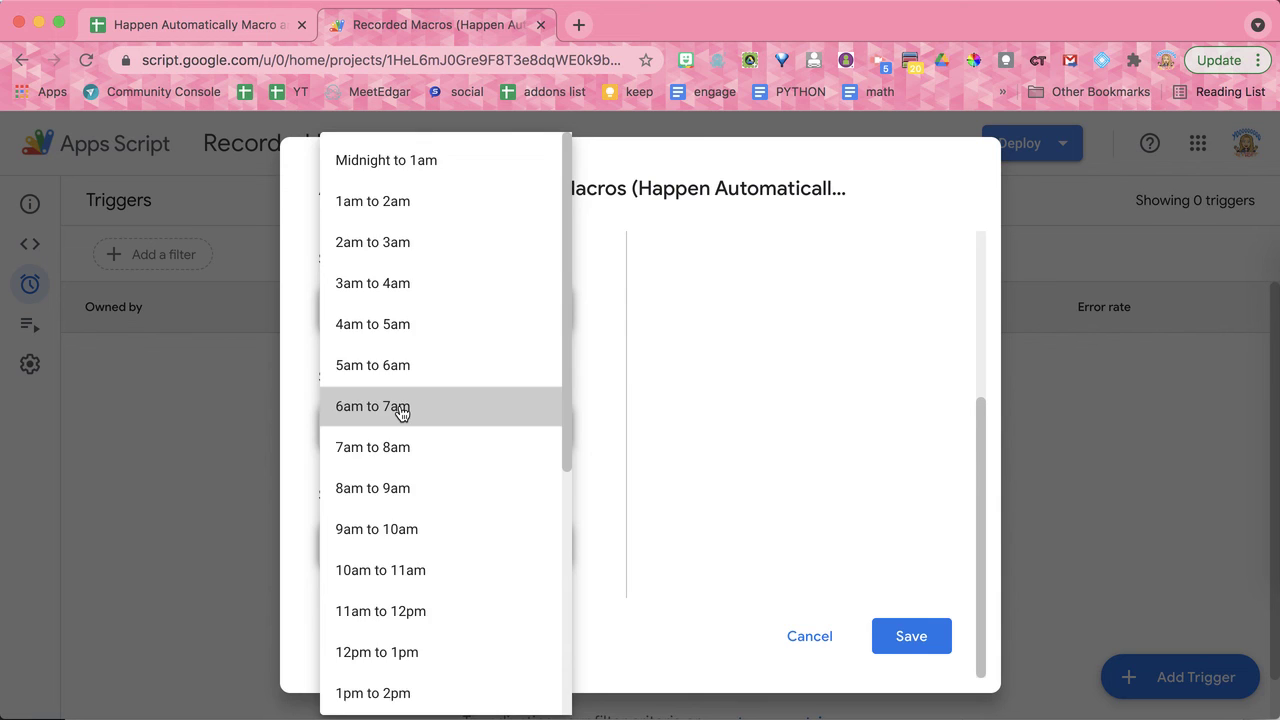
scroll(457, 569, up, 5)
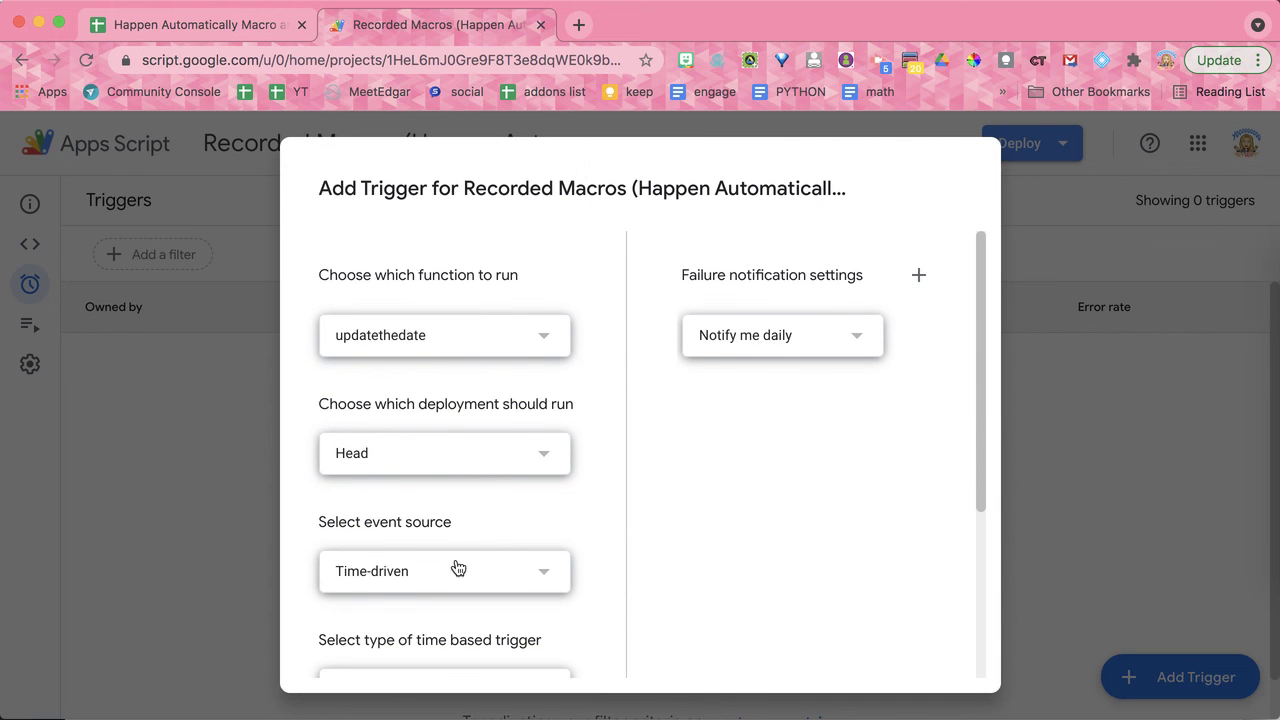
scroll(711, 516, down, 5)
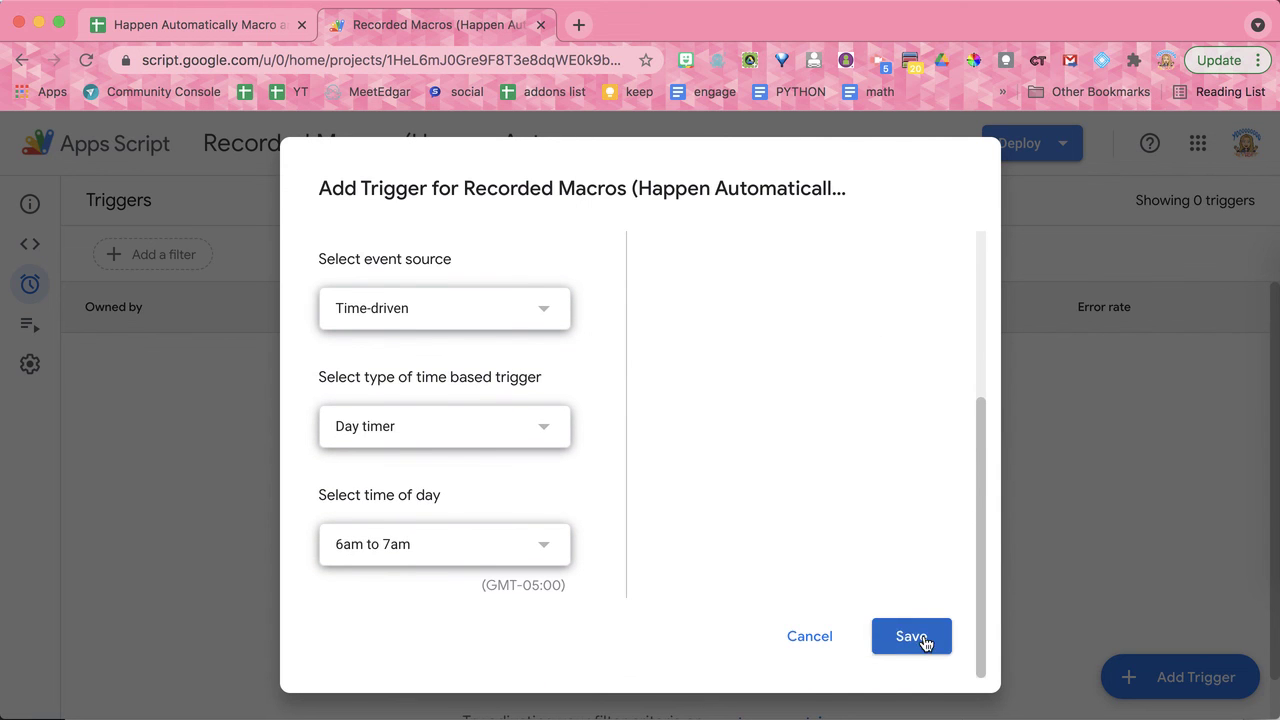
click(923, 638)
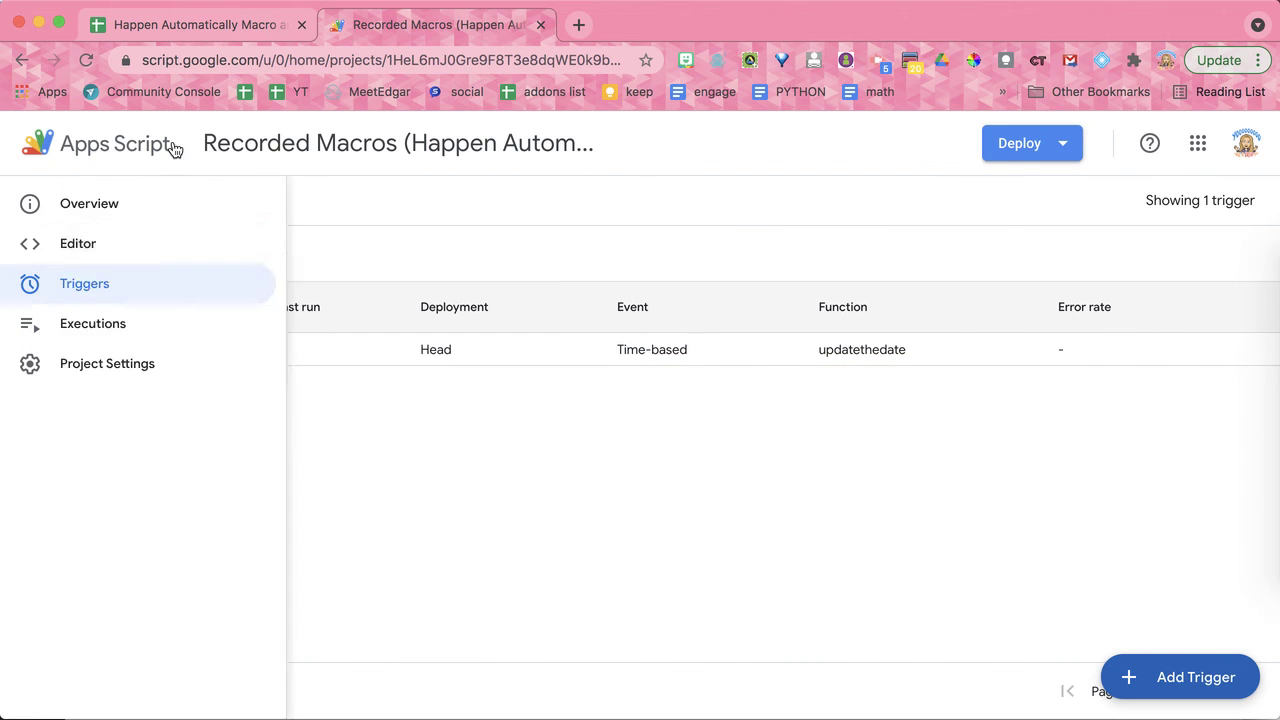
Switch back to the Google Sheets spreadsheet and run the "update the date" macro on Sheet2
click(190, 25)
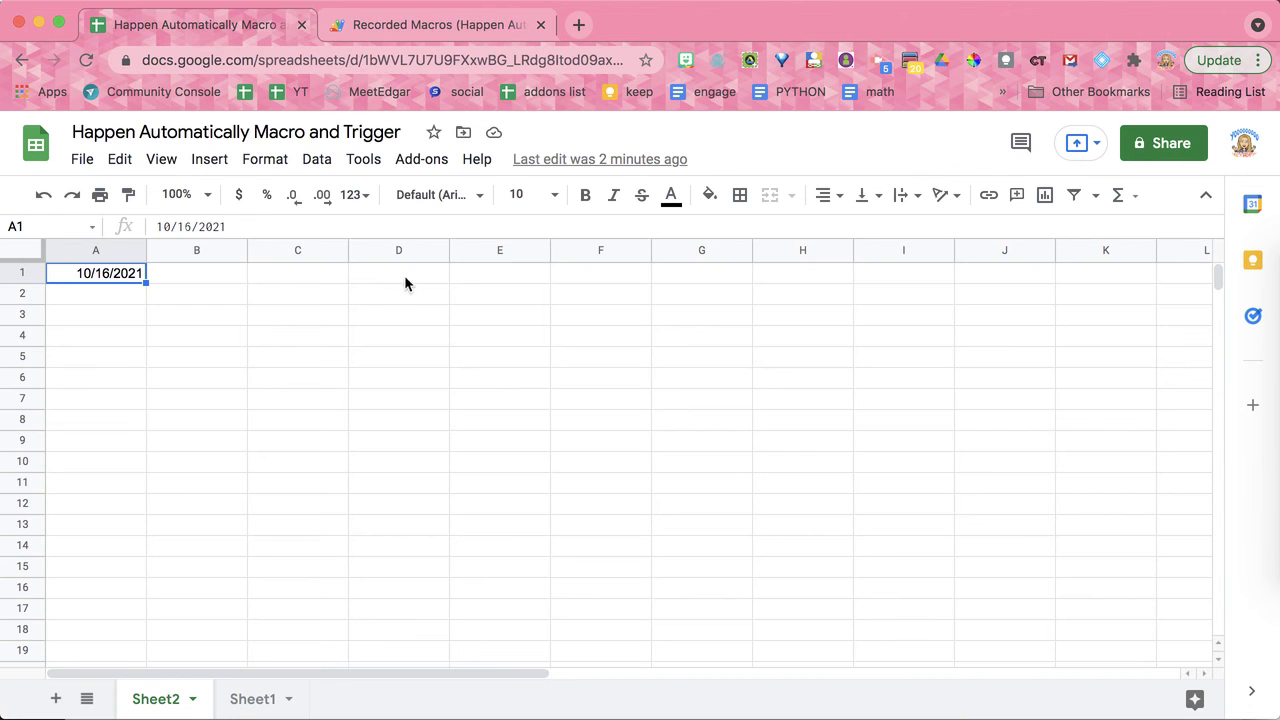
click(362, 162)
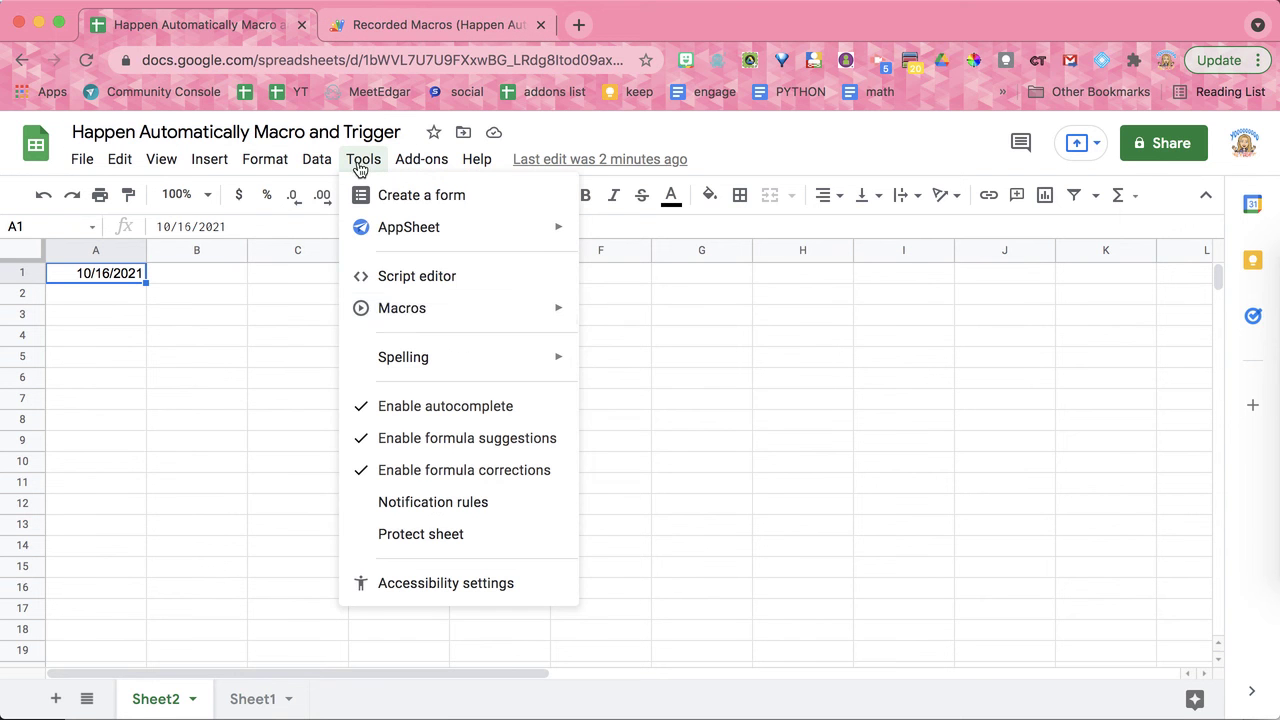
mouse_move(412, 310)
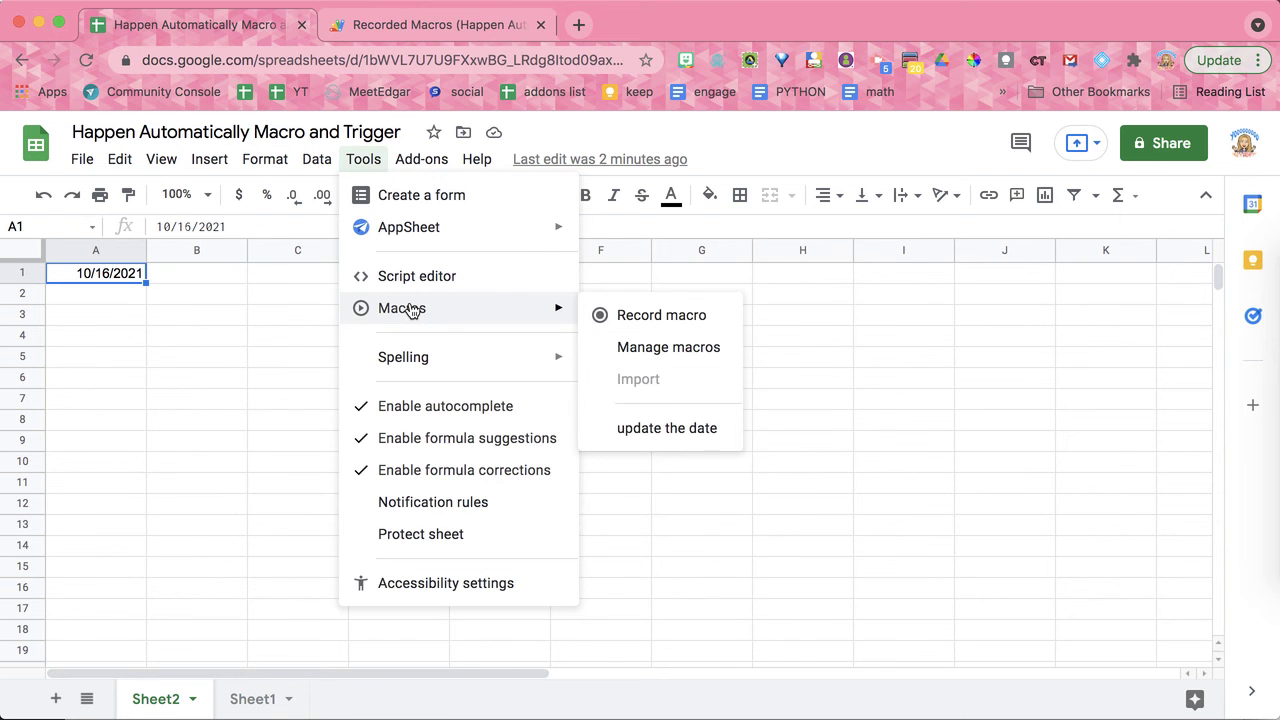
click(659, 428)
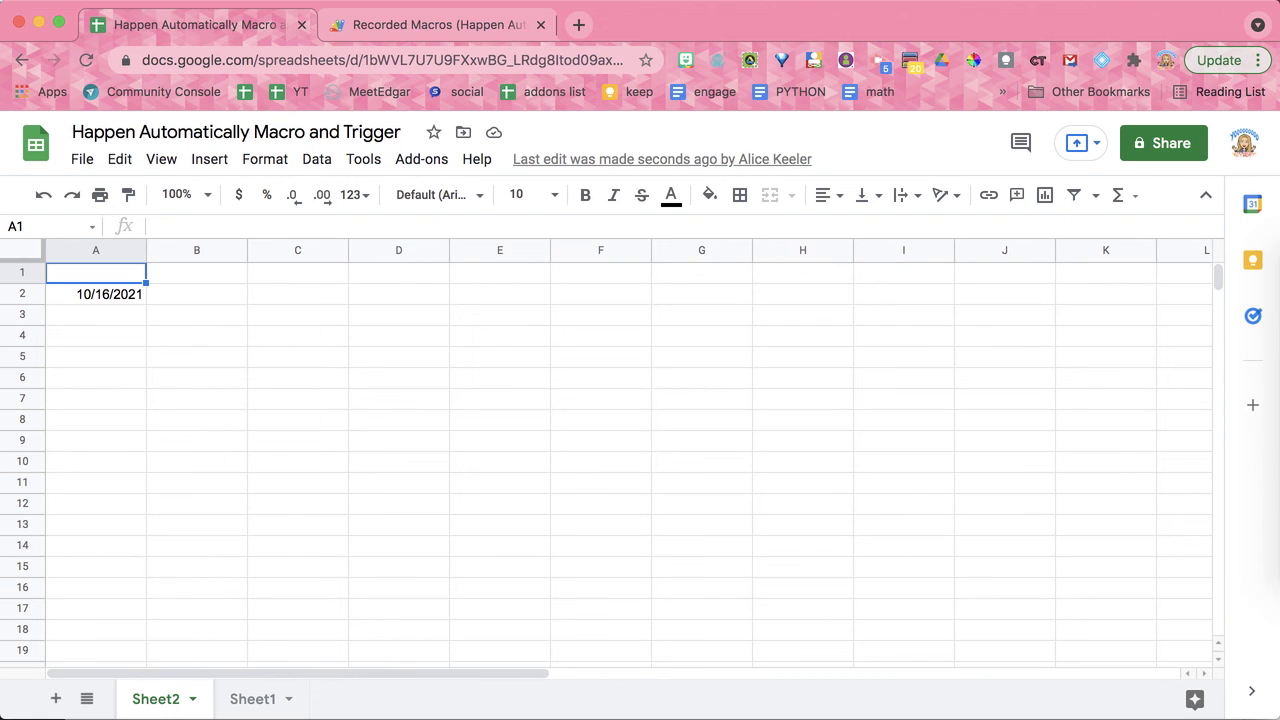
Inspect the contents of cell A1 to check whether it holds a static date or a formula
double_click(118, 272)
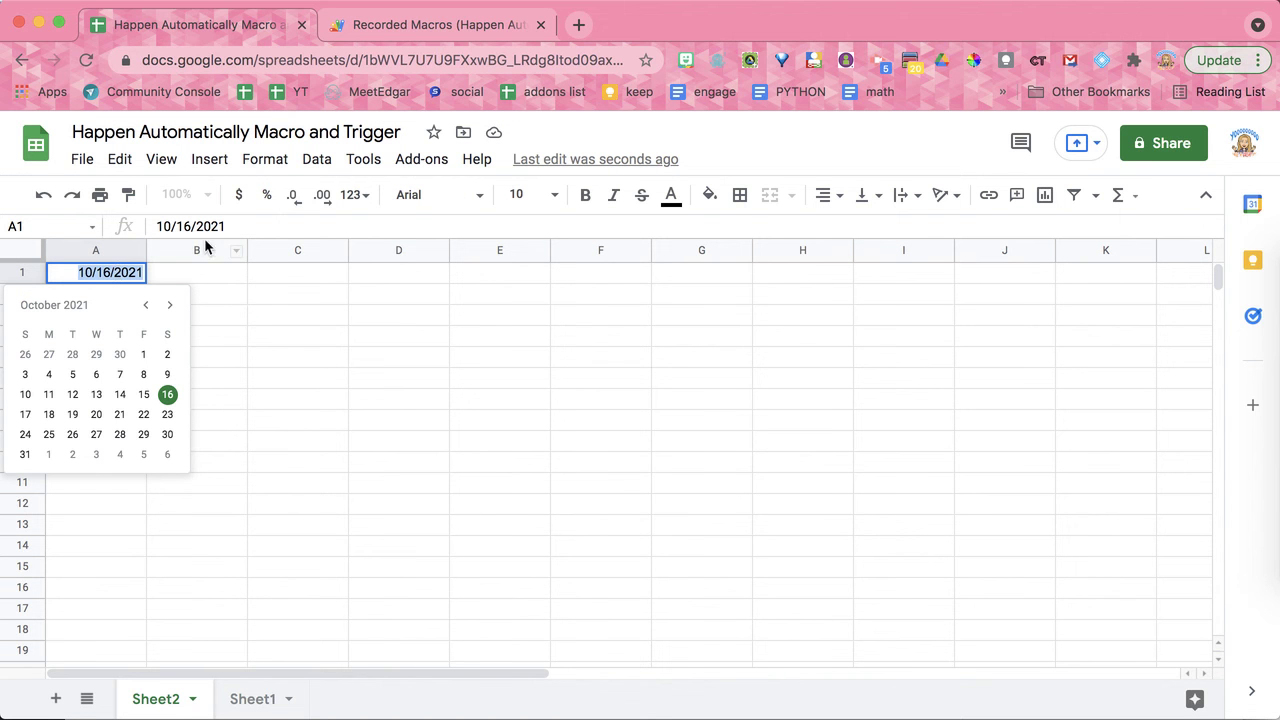
click(237, 226)
click(264, 335)
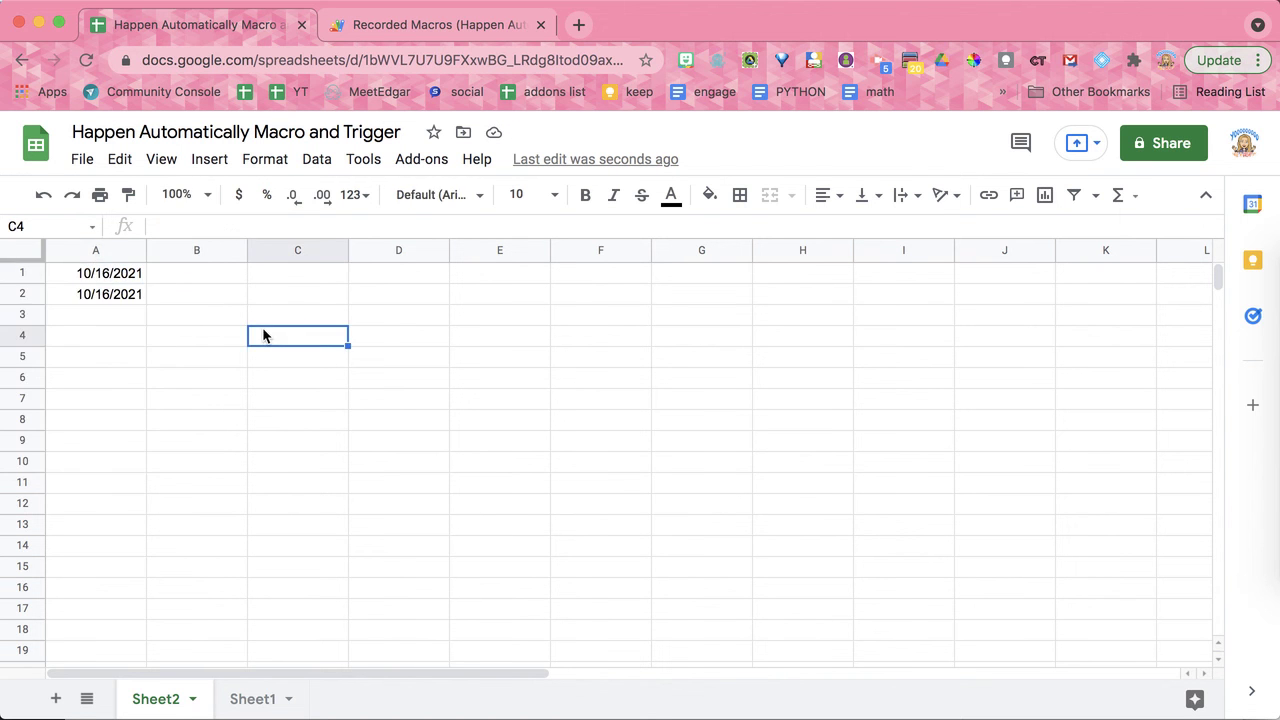
click(116, 276)
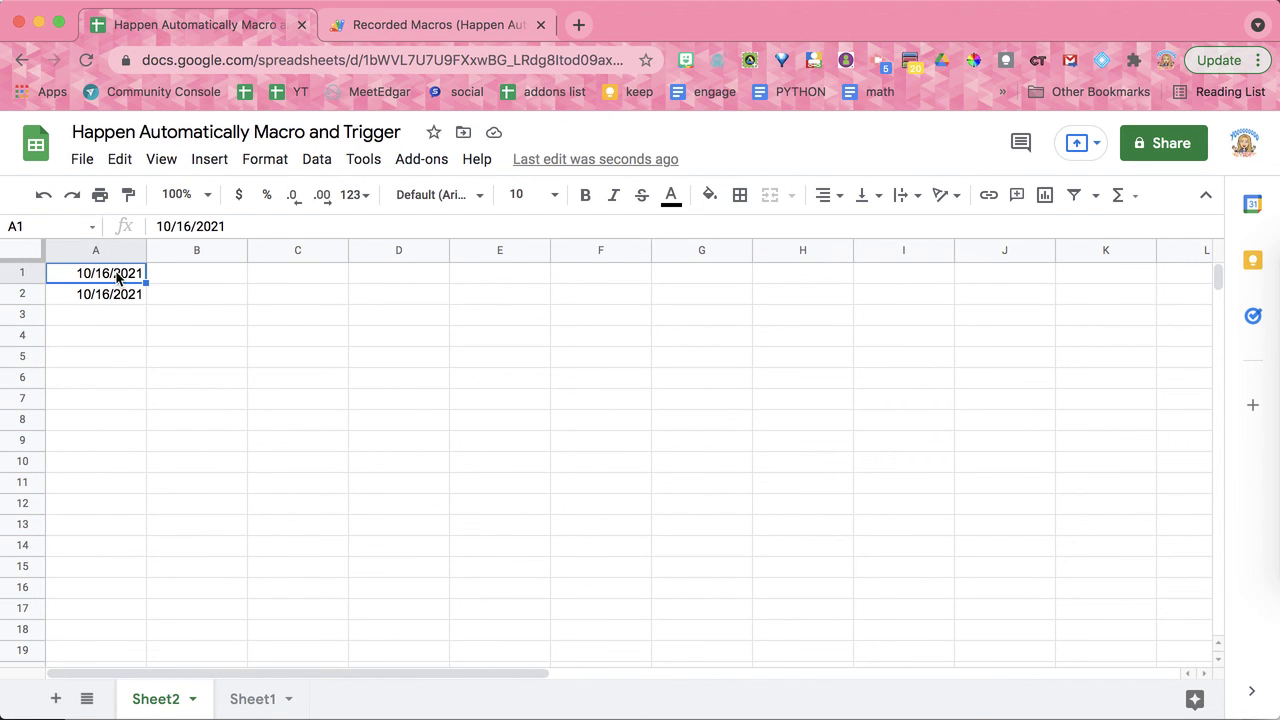